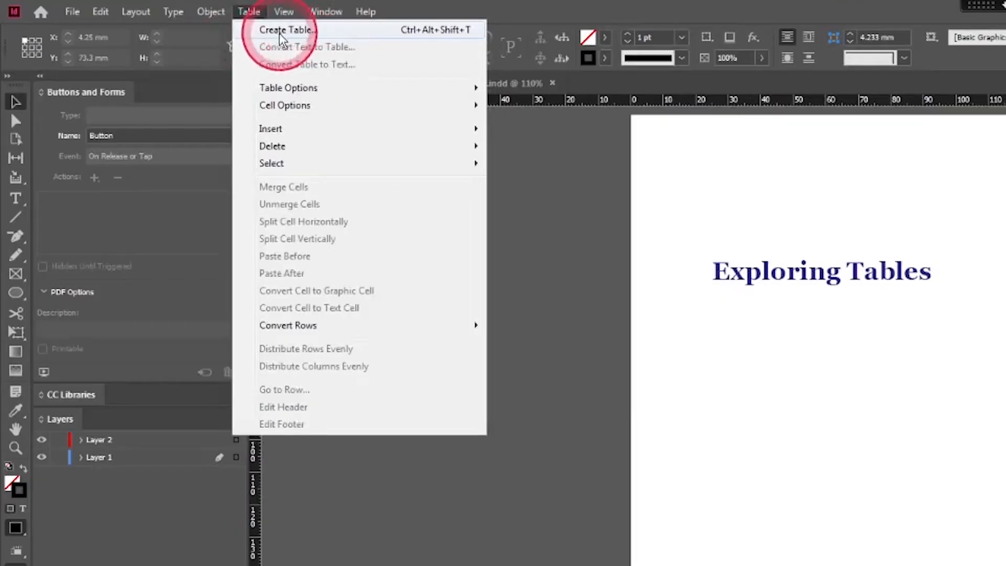
- Choose Table > Create Table to start a new table on the Exploring Tables page
click(283, 33)
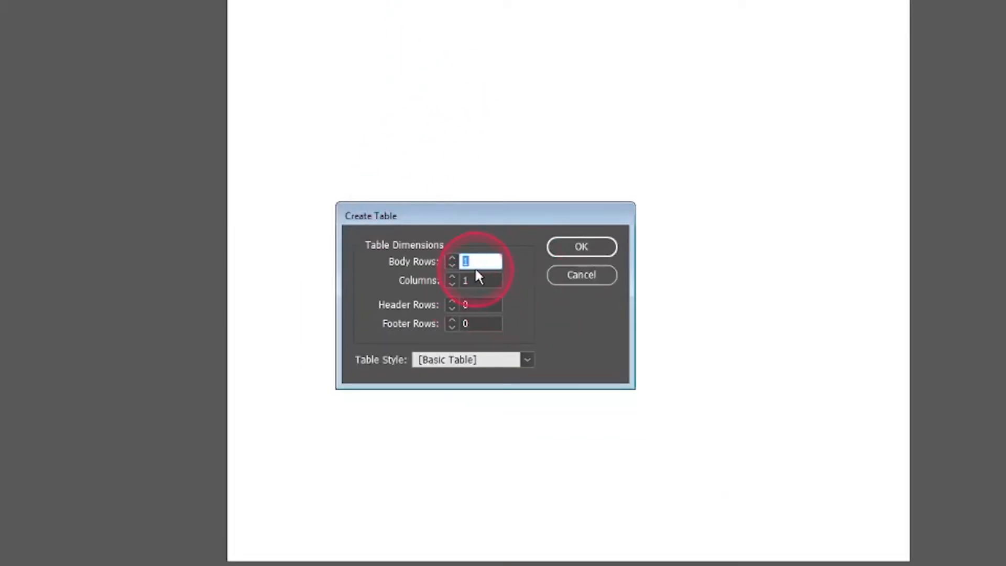
- Set the new table to 3 body rows and 3 columns
text(3)
key(Tab)
text(3)
key(Tab)
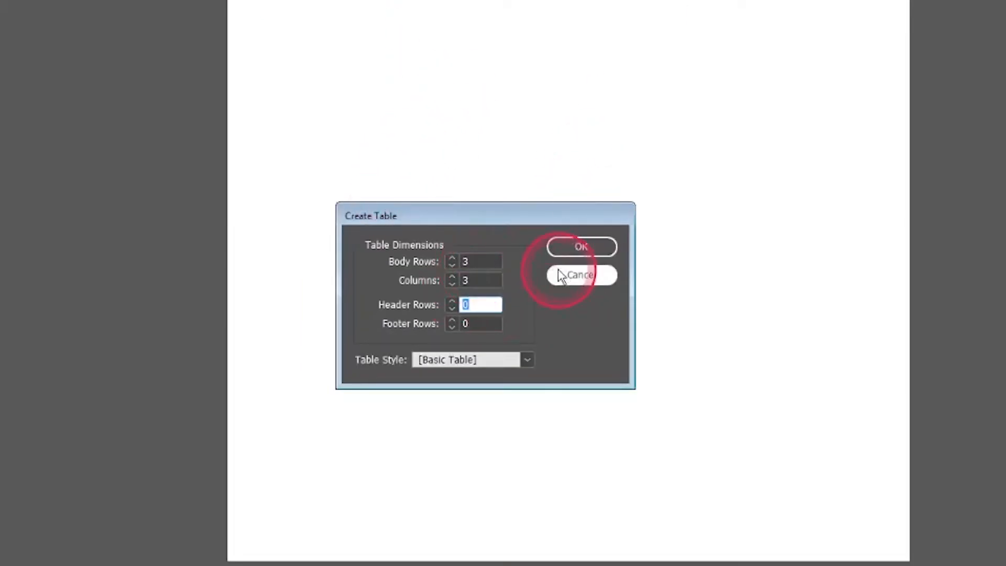
click(581, 250)
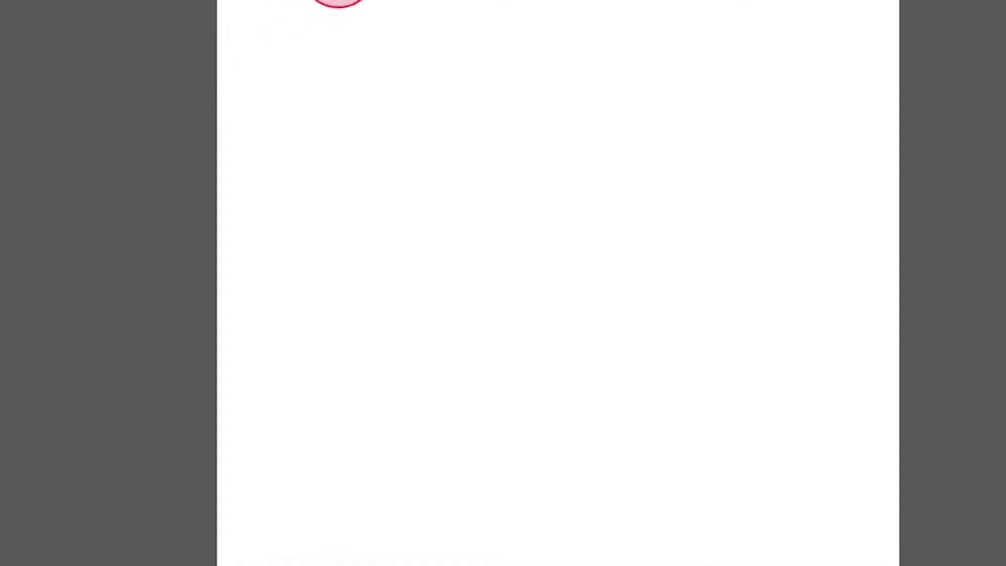
- Draw the table across the full margin width and begin typing the first cell's label
drag(297, 79, 390, 165)
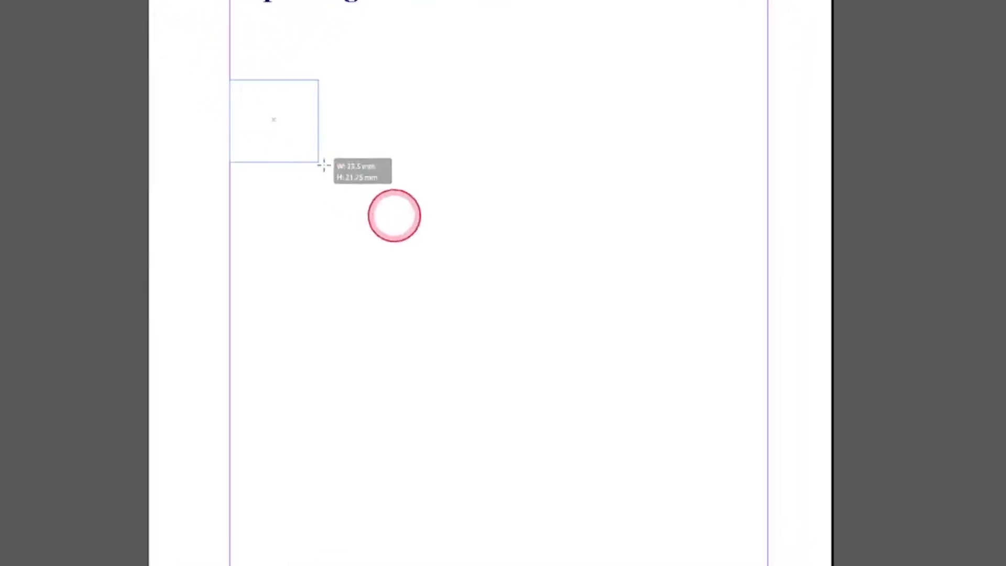
drag(323, 166, 768, 366)
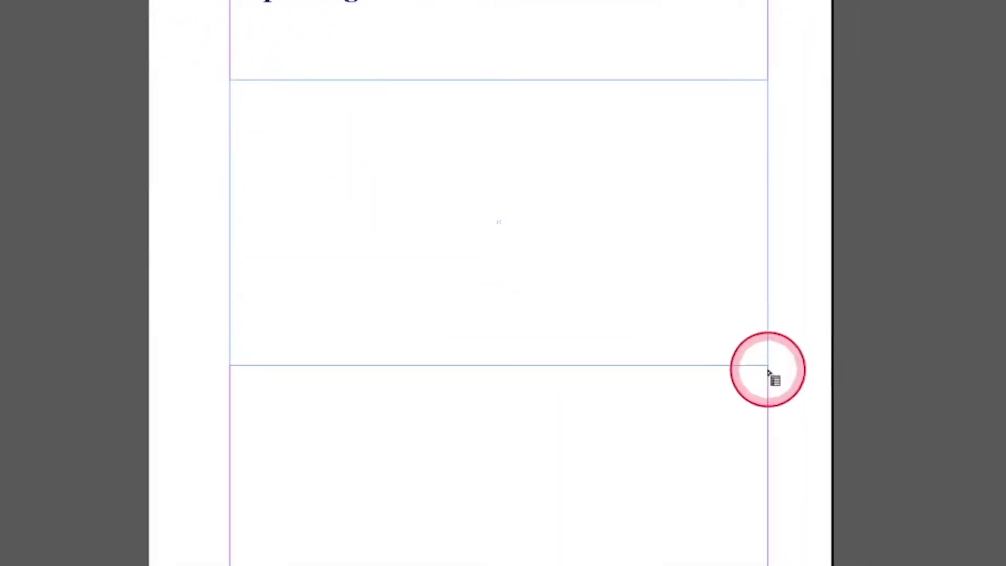
text(w)
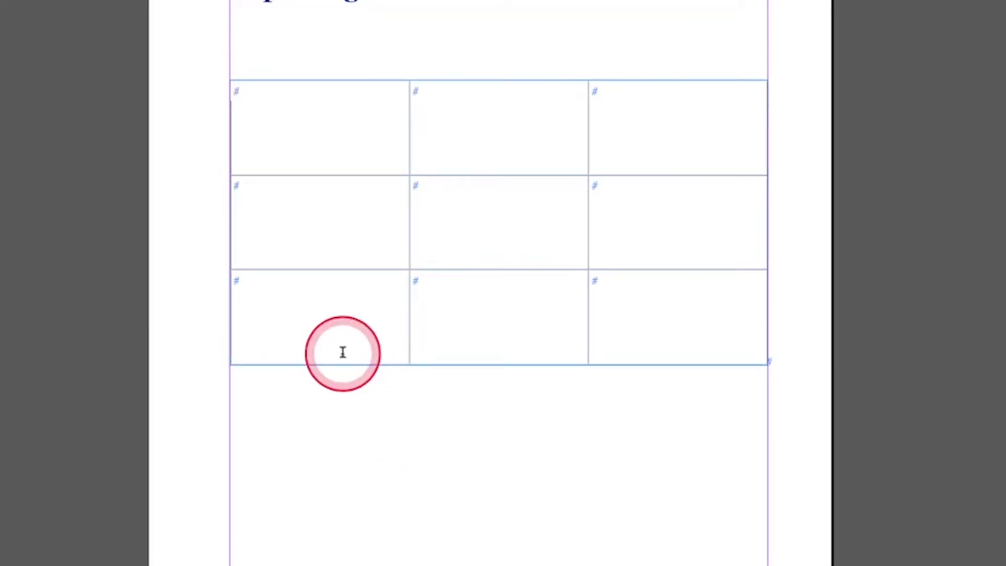
text(ption 1)
- Copy 'Option 1' into the next two header cells and renumber them 'Option 2' and 'Option 3'
key(ctrl+a)
key(ctrl+c)
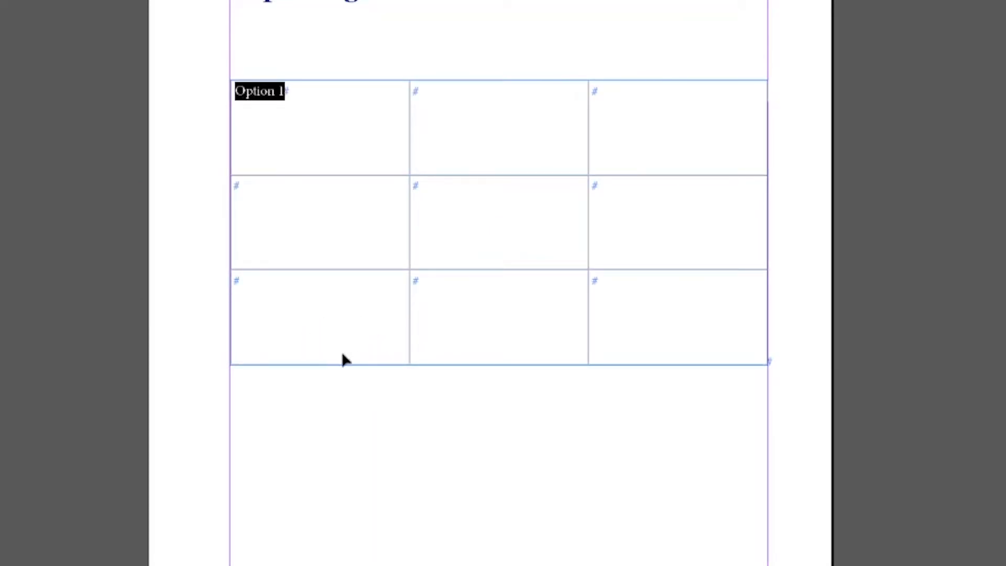
click(490, 108)
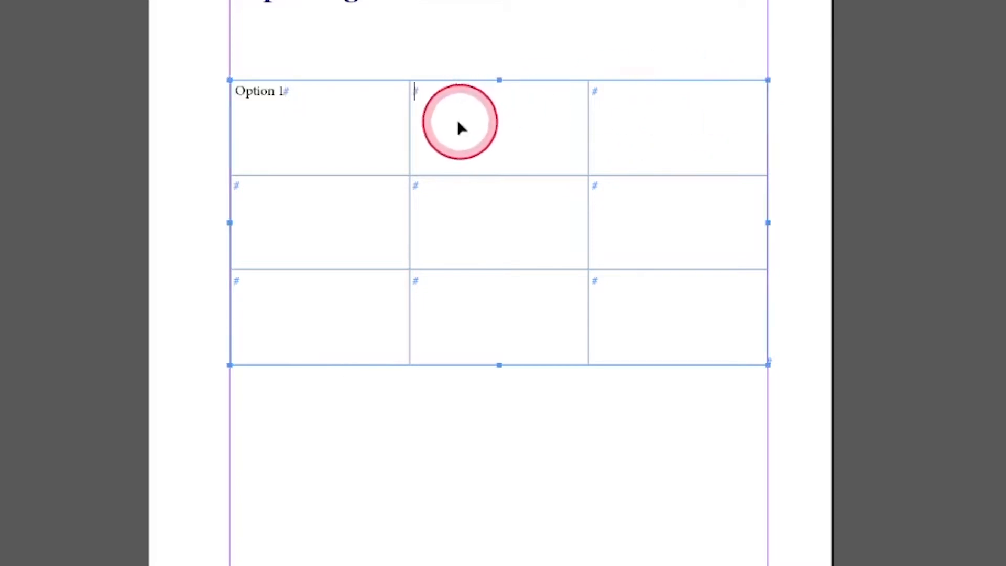
key(ctrl+v)
double_click(458, 93)
text(2)
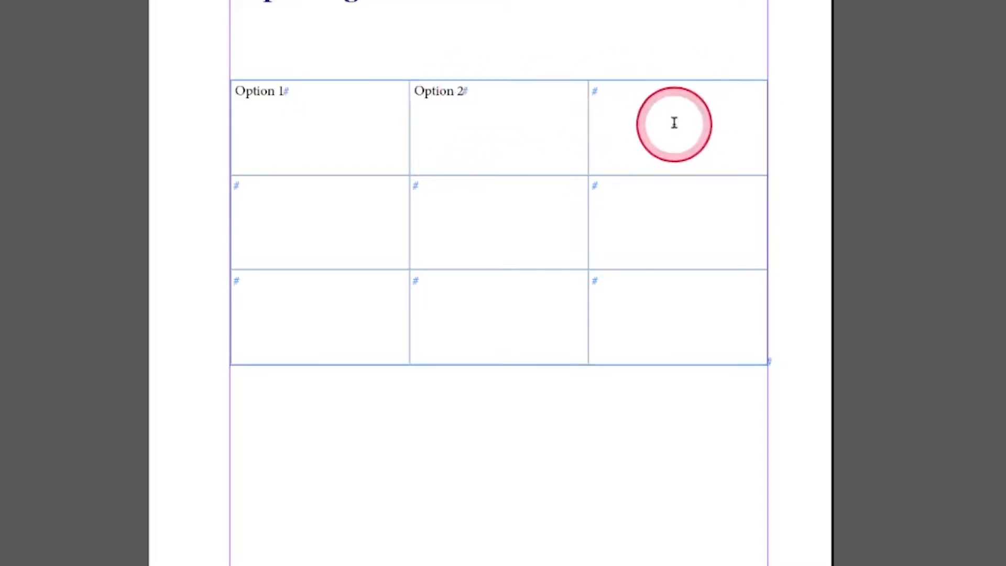
click(675, 119)
key(ctrl+v)
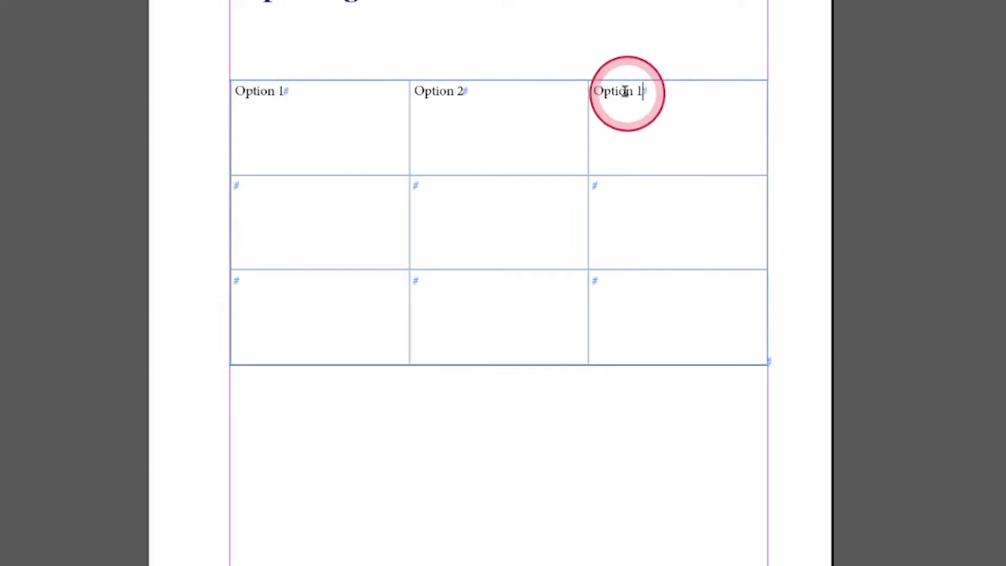
double_click(642, 92)
text(3)
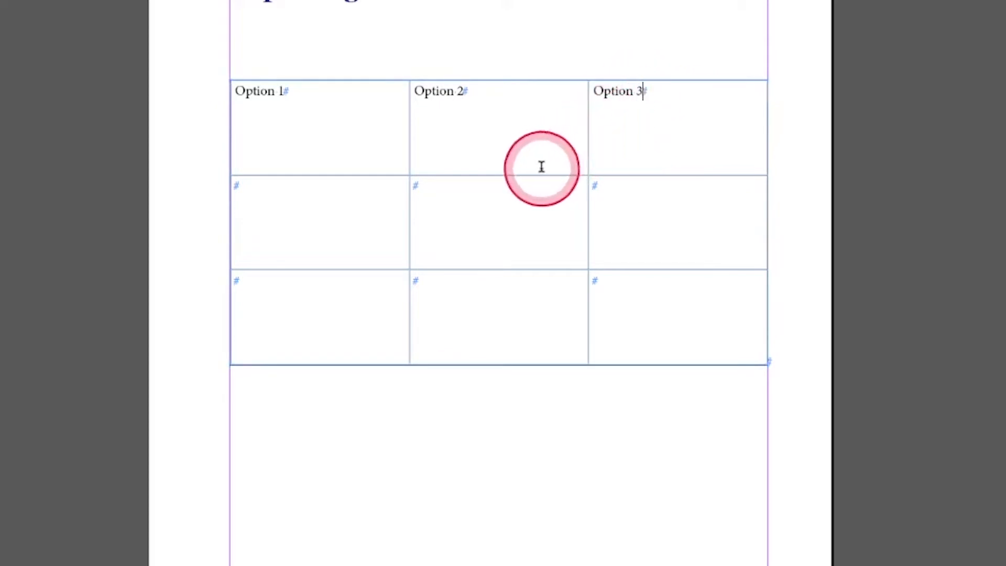
- Check the header labels in Preview mode, then return to the view with guides shown
click(303, 145)
key(ctrl+a)
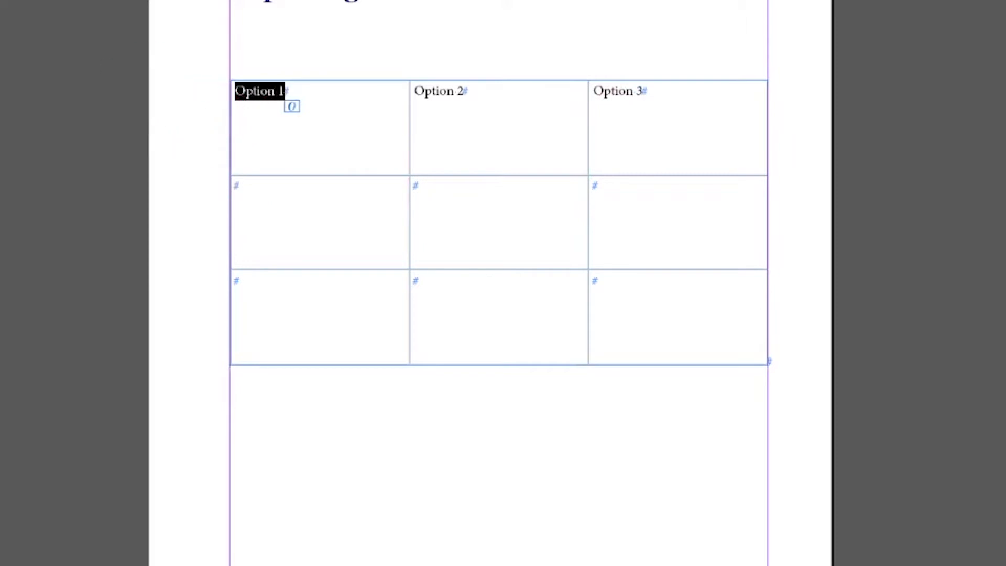
key(Escape)
key(w)
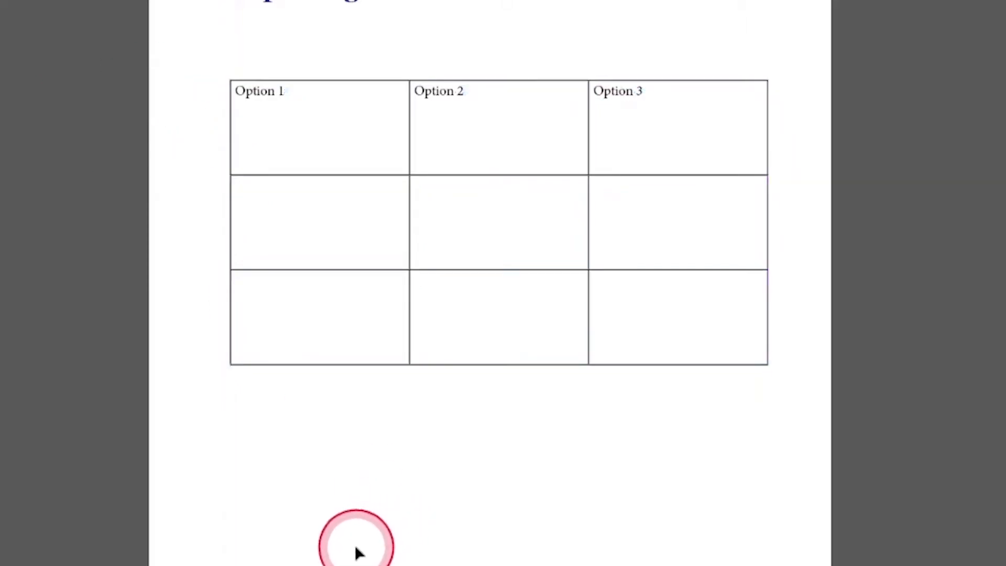
key(w)
key(w)
click(300, 308)
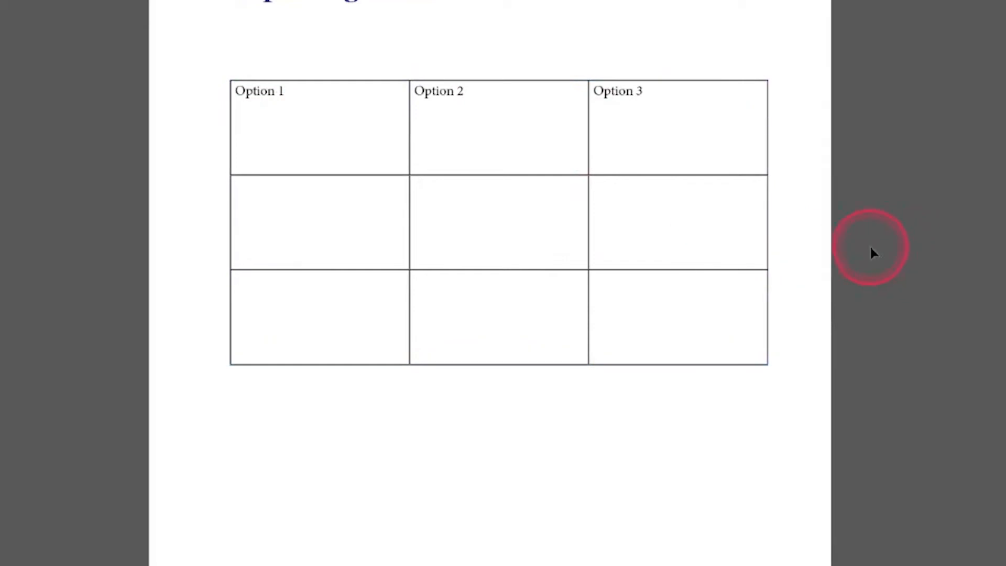
key(w)
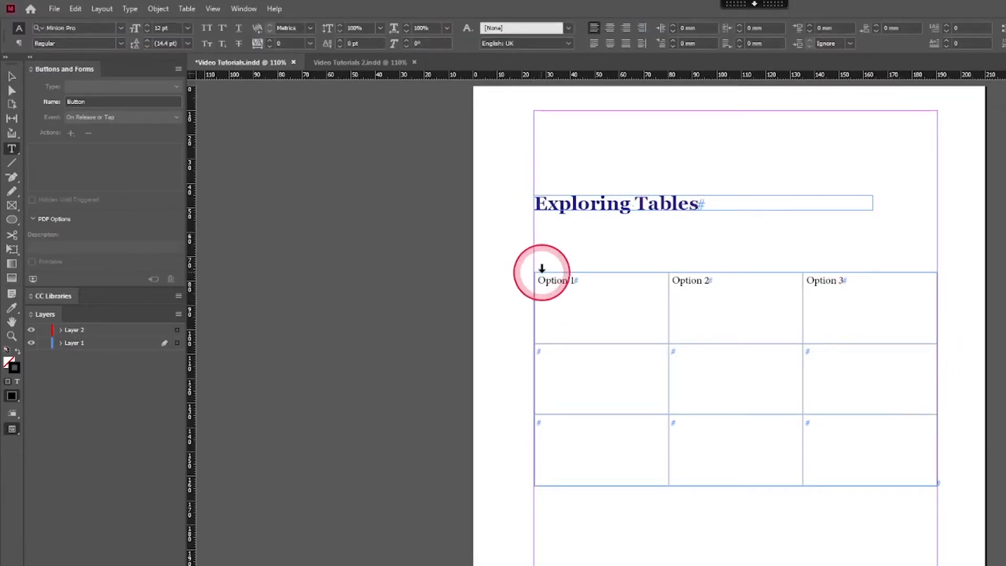
- Select every table cell and set the number of columns to 4
click(541, 268)
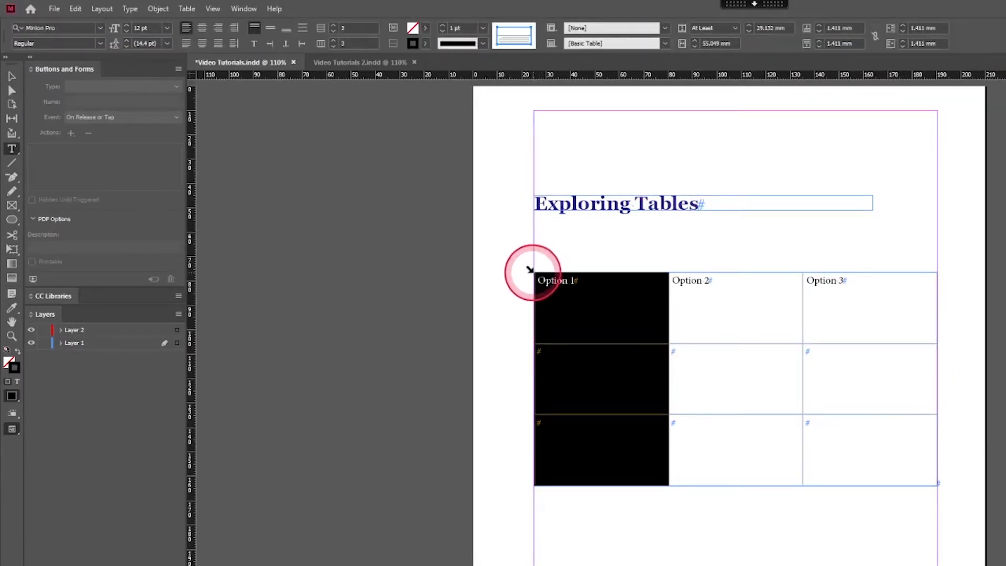
click(530, 268)
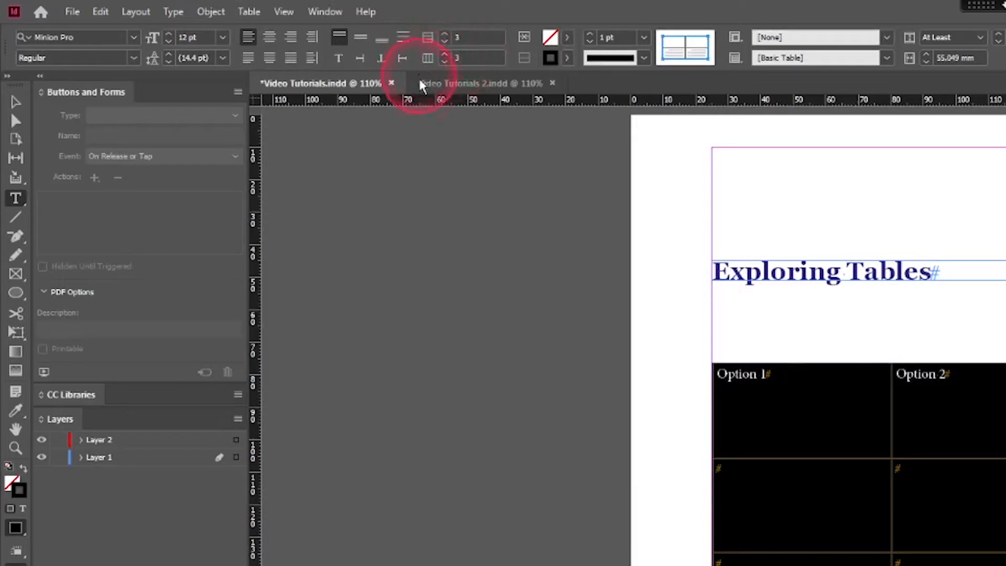
click(471, 58)
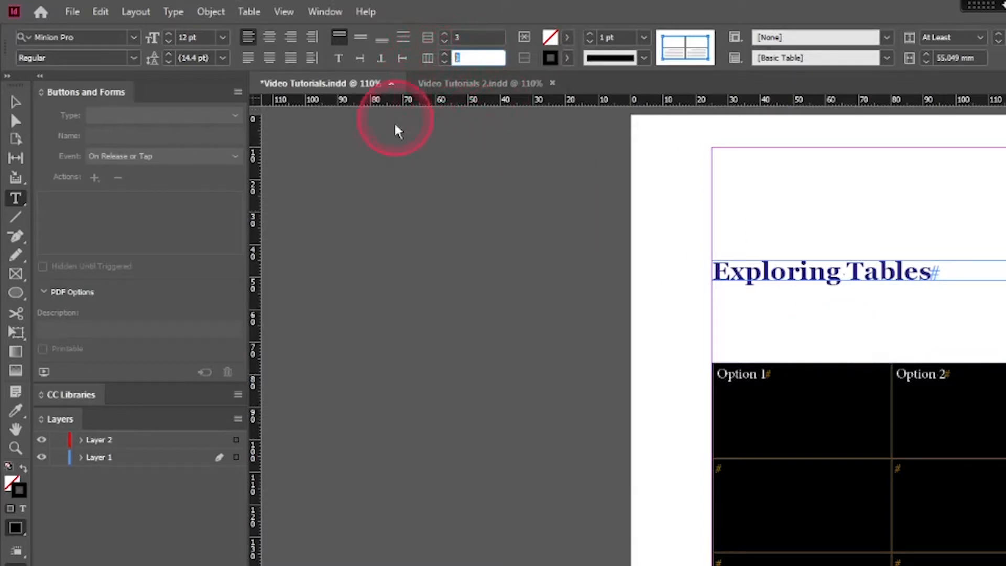
text(4)
key(Tab)
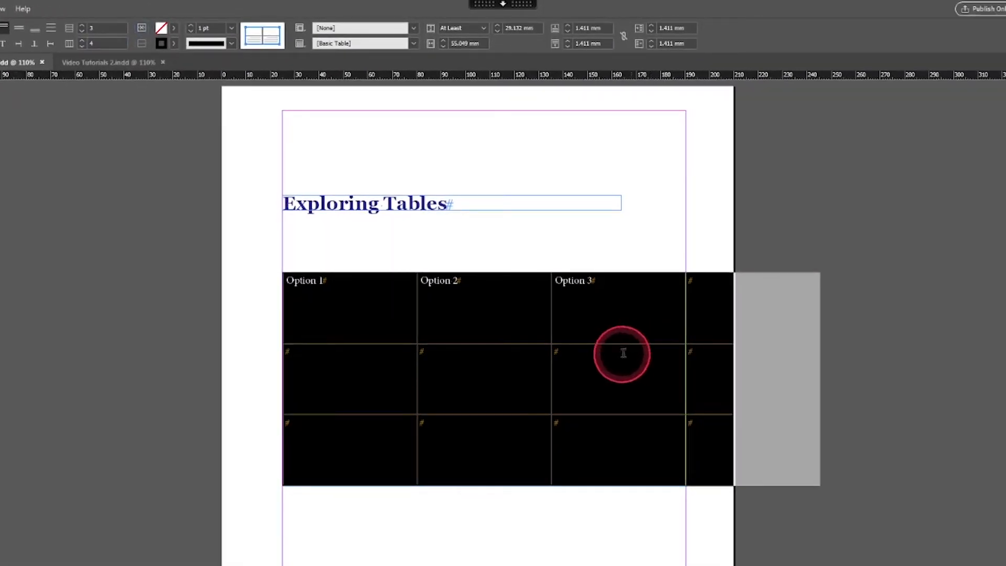
click(770, 393)
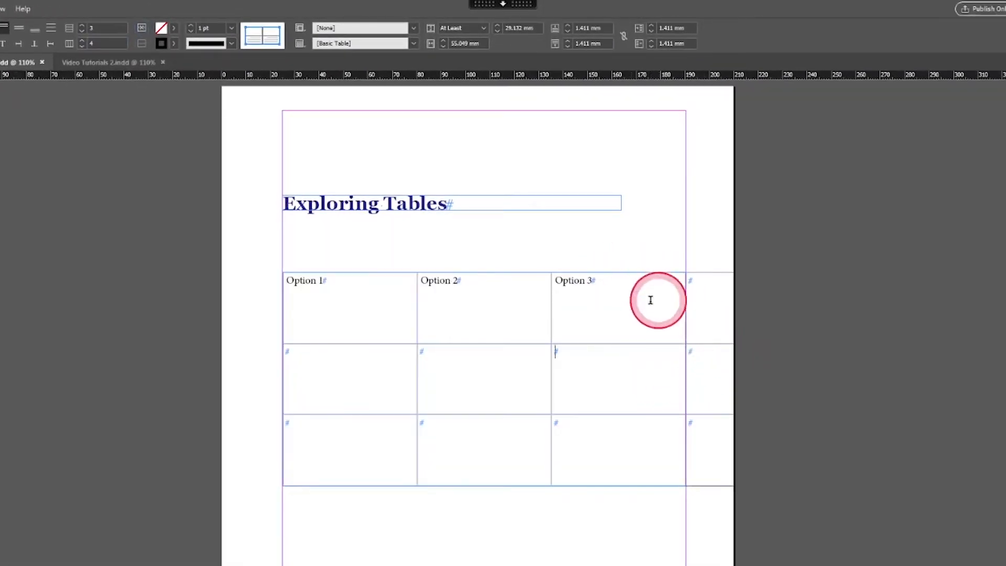
click(791, 394)
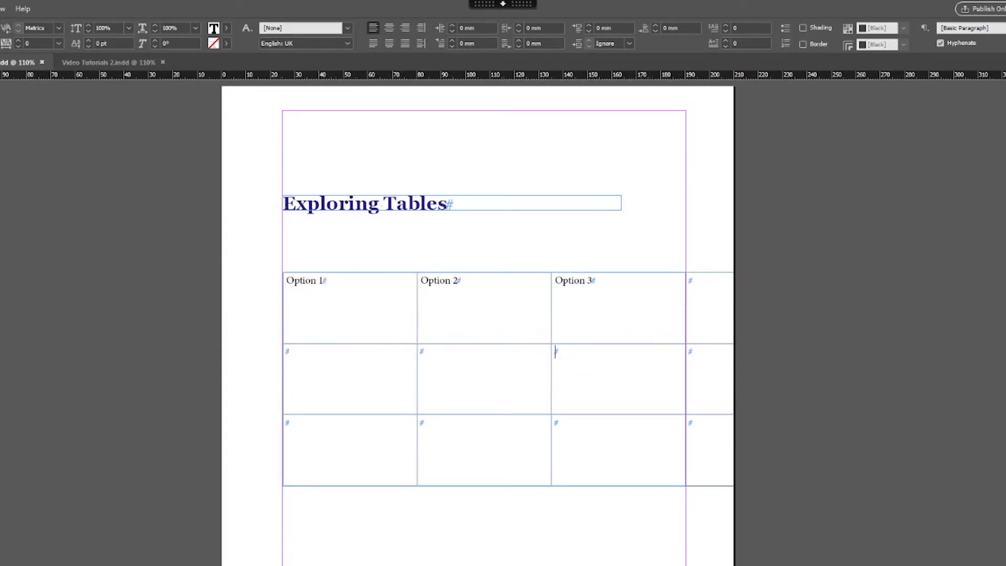
- Note the text frame's 165.5 mm width, then select the entire table
click(350, 299)
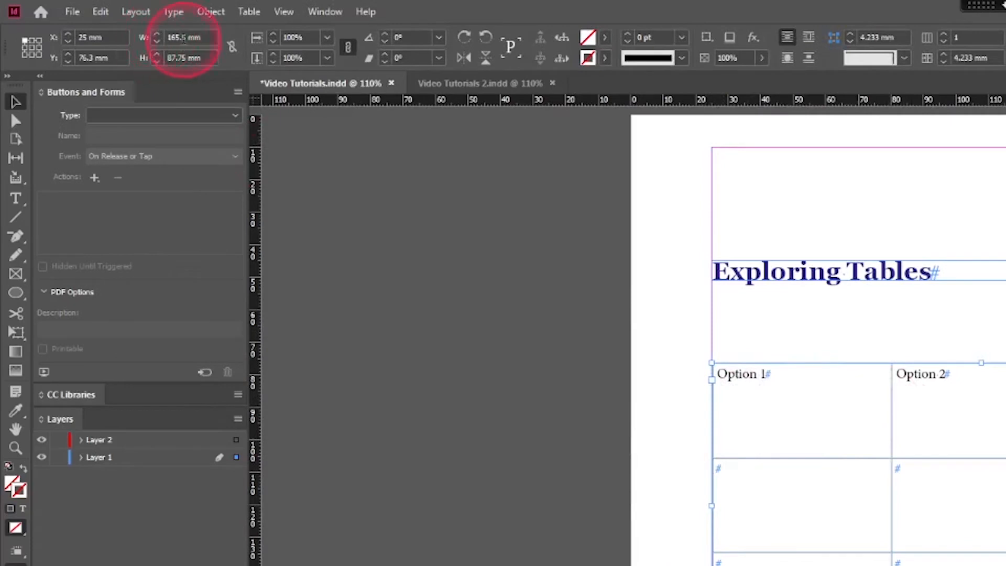
double_click(177, 38)
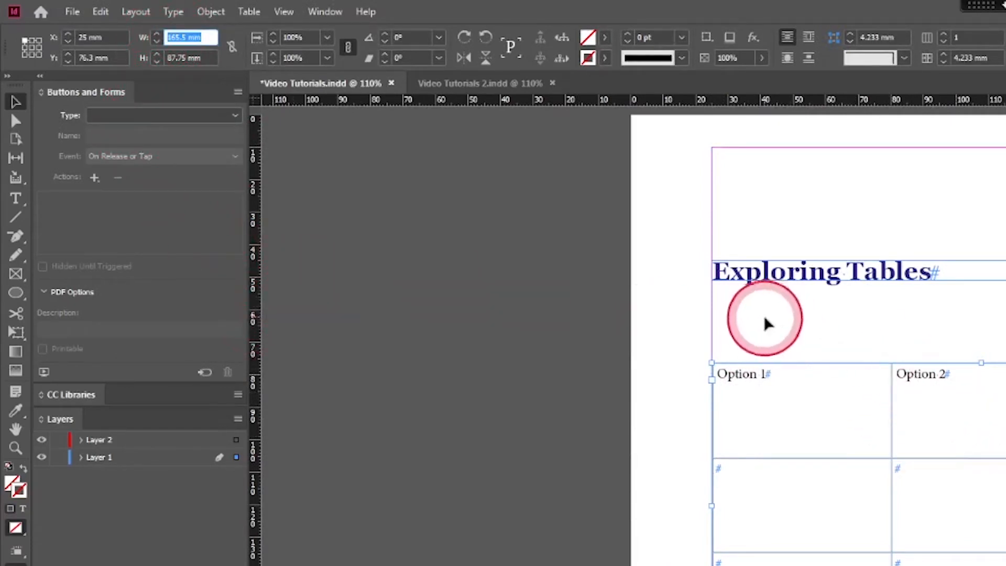
click(682, 372)
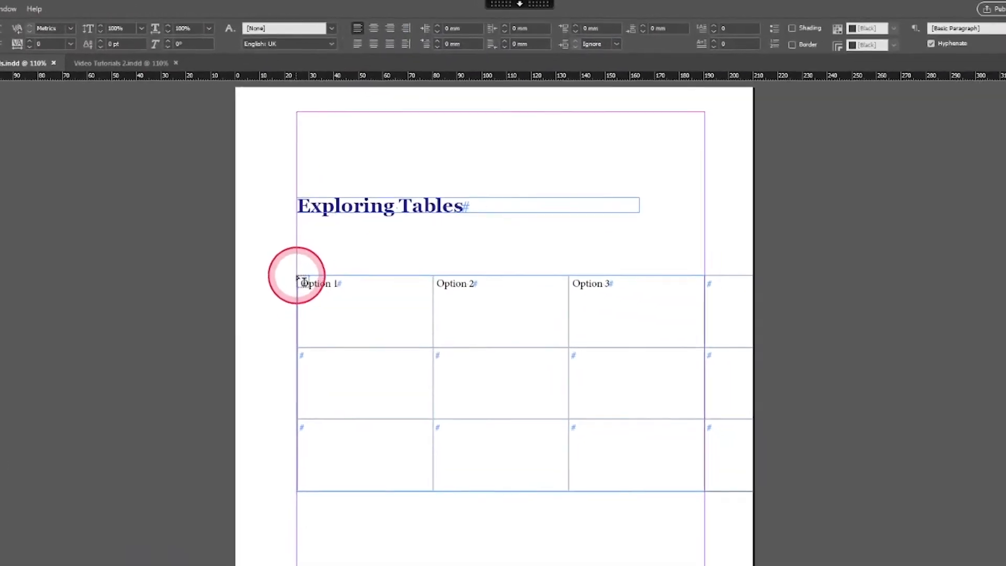
click(705, 364)
click(276, 273)
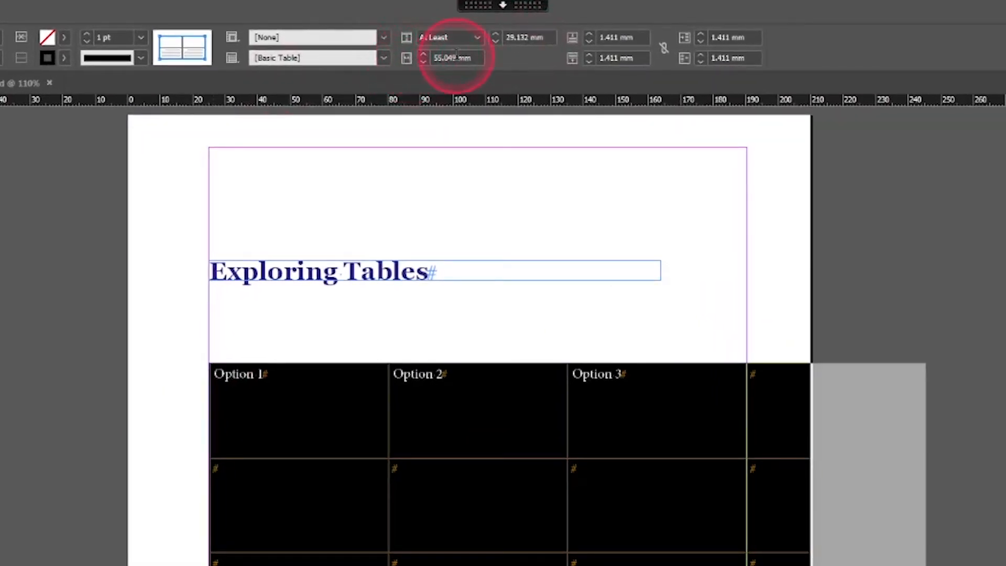
- Set the column width to 165.5 mm divided by 4 so the columns fill the frame
drag(455, 54, 436, 55)
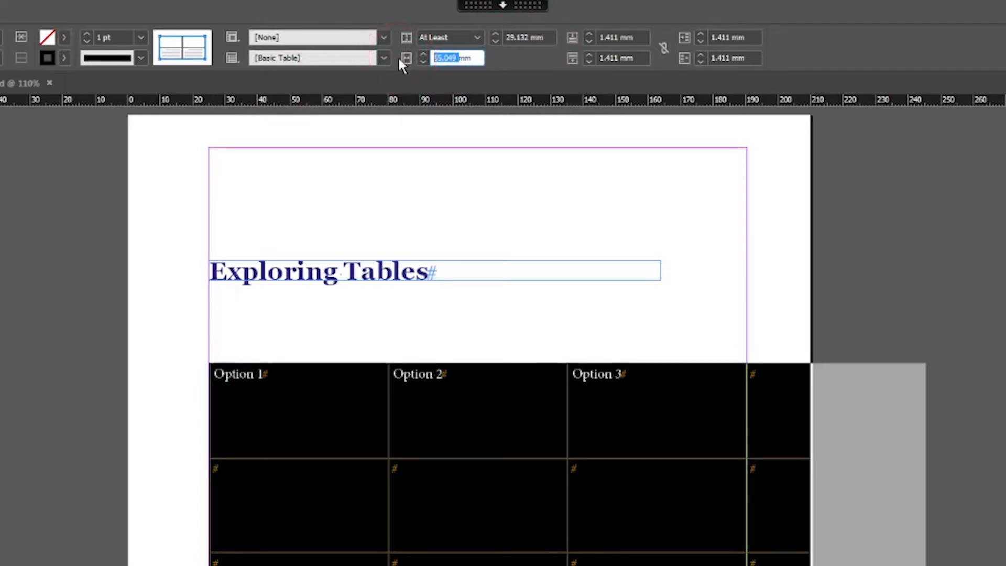
text(165.5)
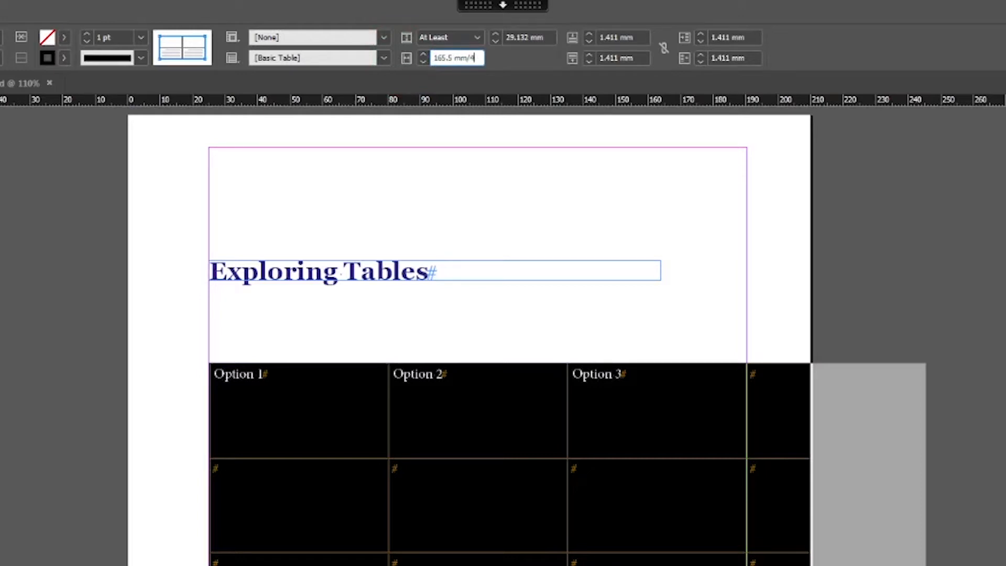
key(Return)
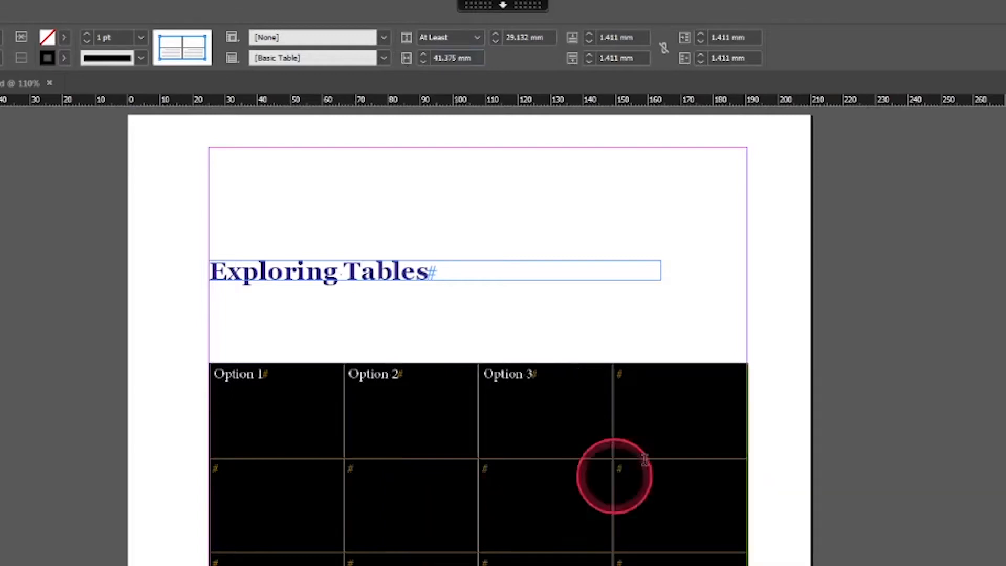
- Label the fourth header cell 'Option 4'
click(659, 390)
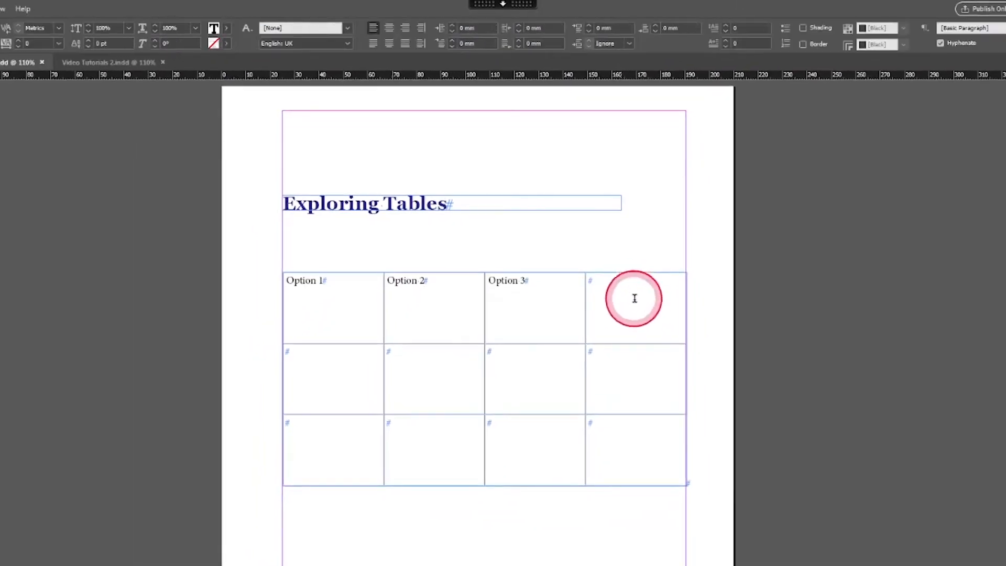
text(165.5 mm)
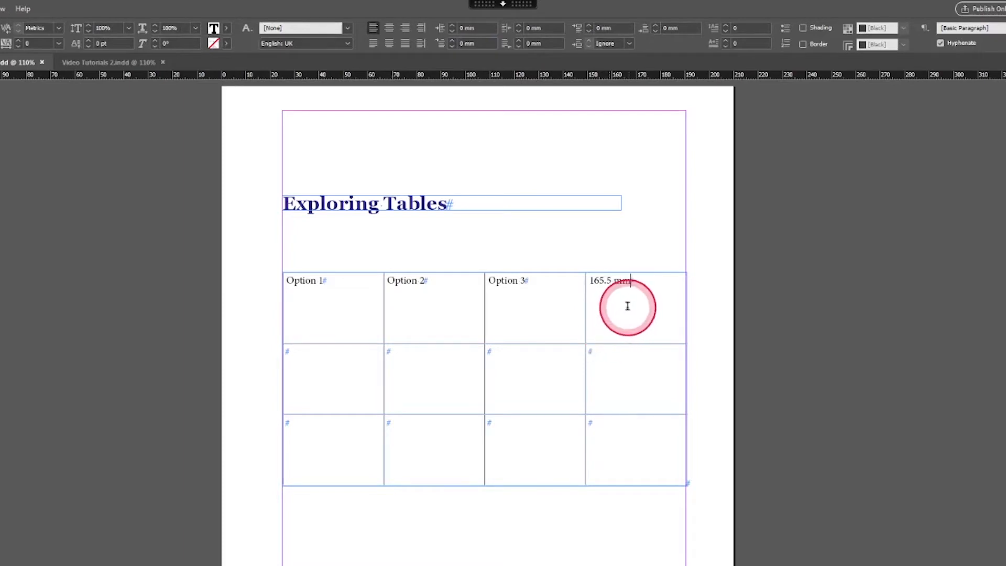
drag(629, 306, 528, 286)
triple_click(633, 316)
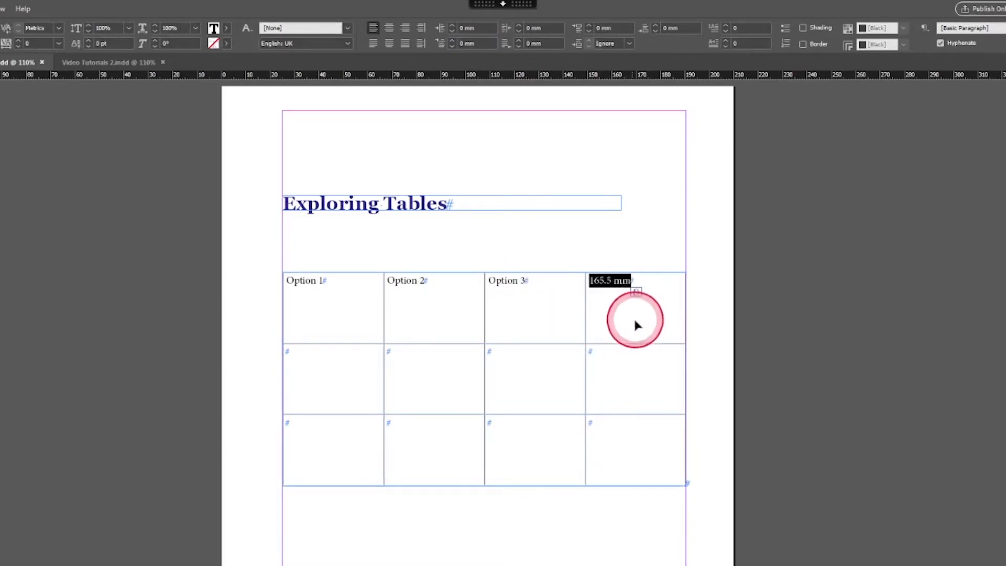
text(Option 4)
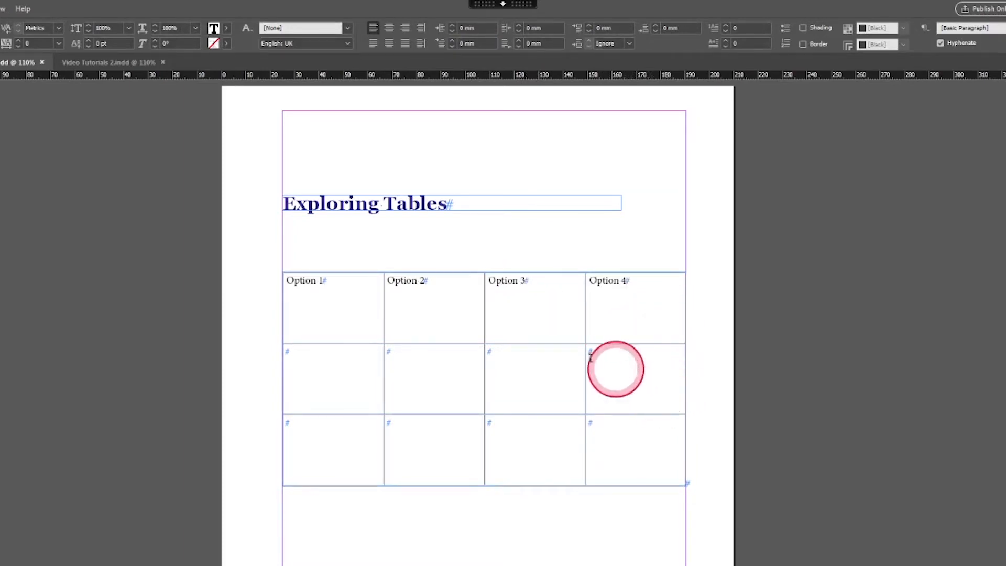
drag(340, 314, 633, 329)
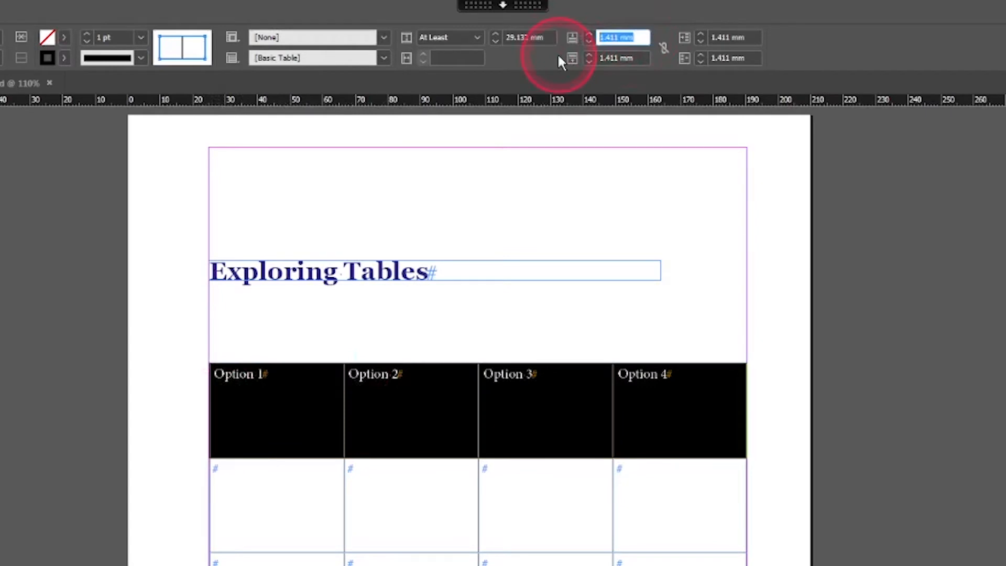
- Link the header cell insets and set all four to 2.5 mm
click(663, 48)
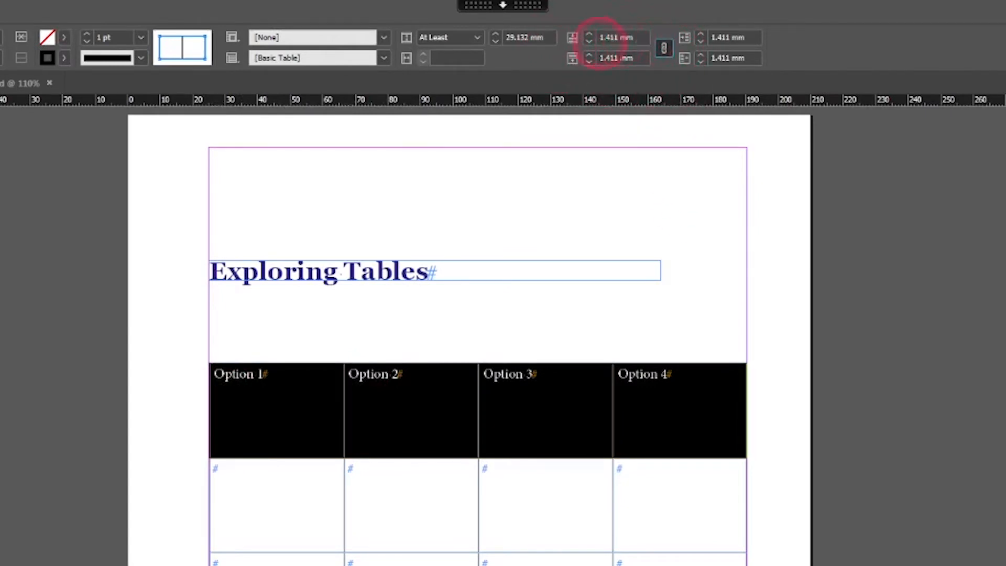
text(2.5)
key(Return)
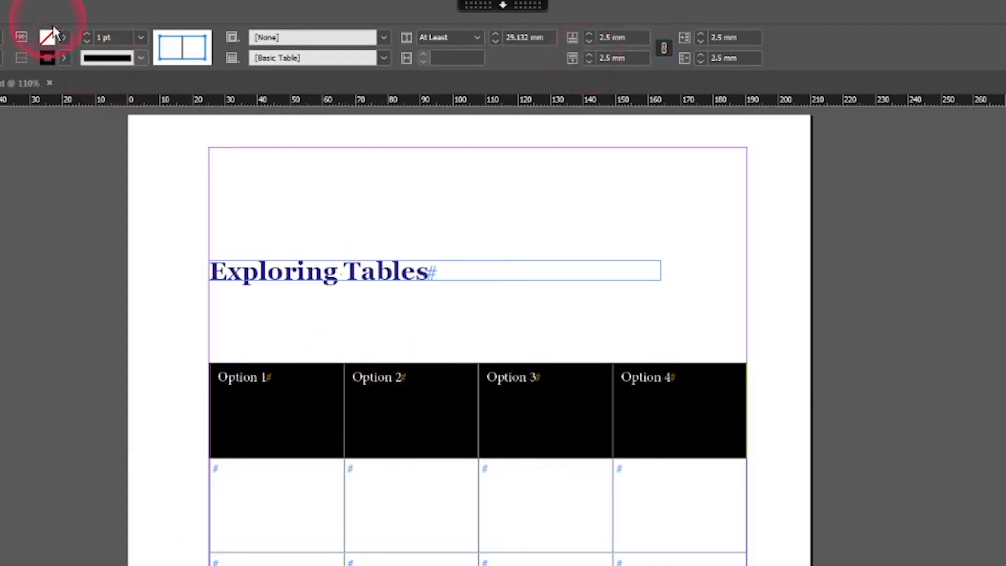
- Fill the header cells with magenta C=0 M=100 Y=0 K=0 and centre their text vertically
click(64, 38)
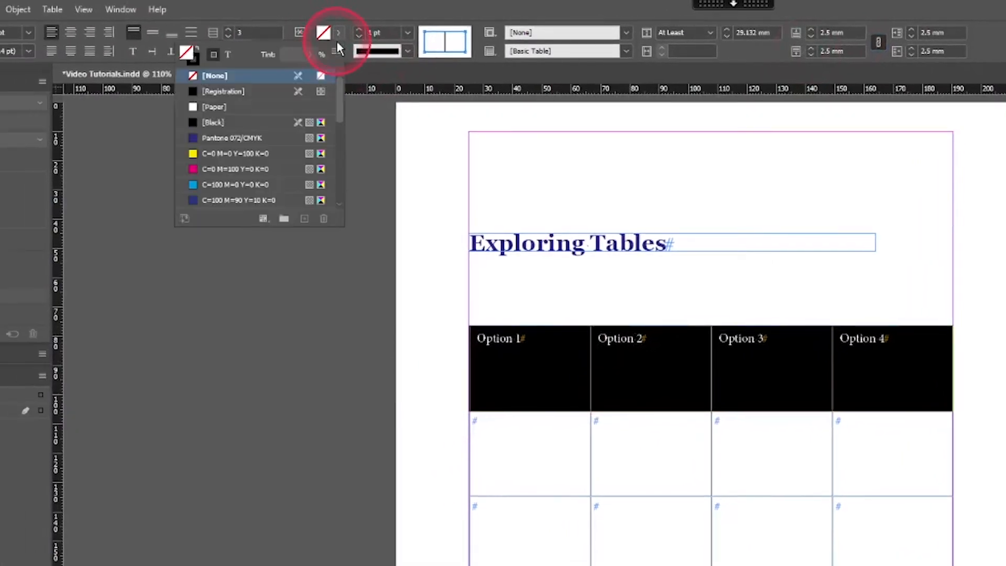
click(192, 173)
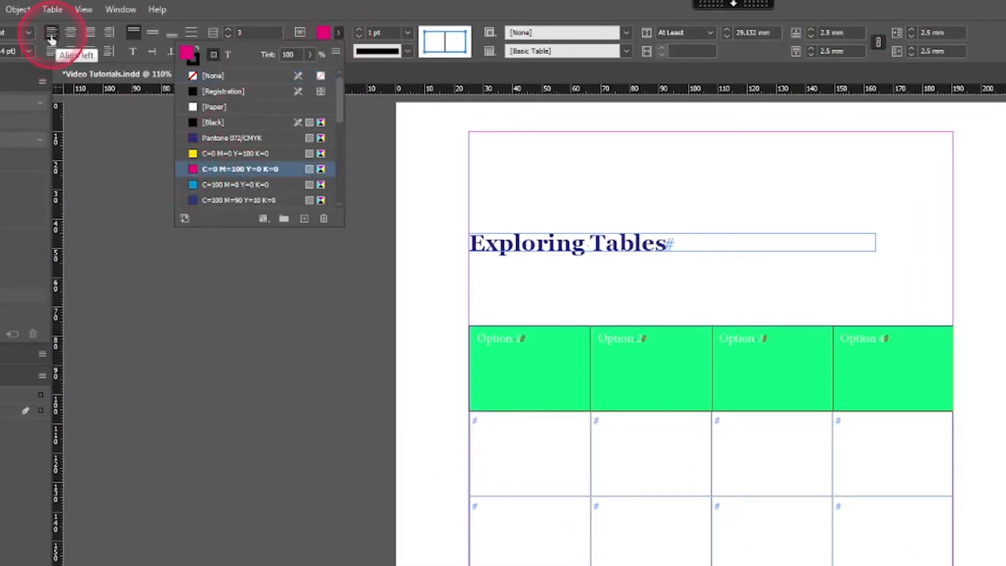
click(152, 34)
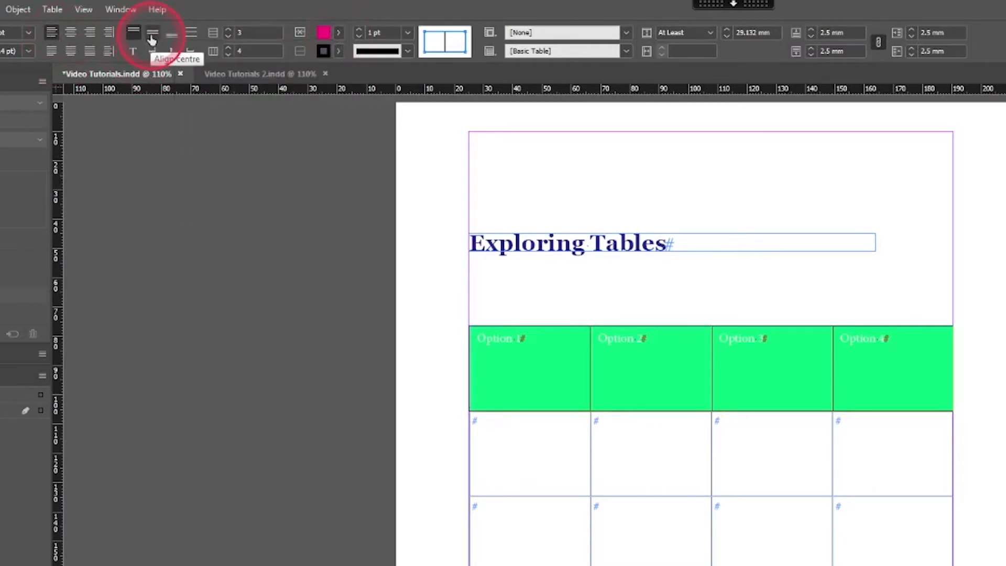
click(152, 34)
click(602, 414)
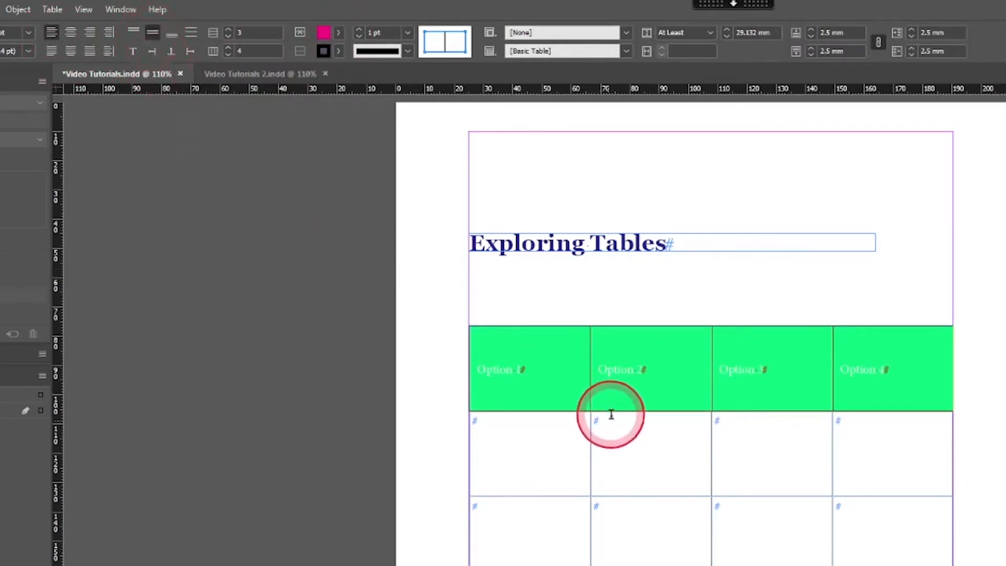
click(327, 31)
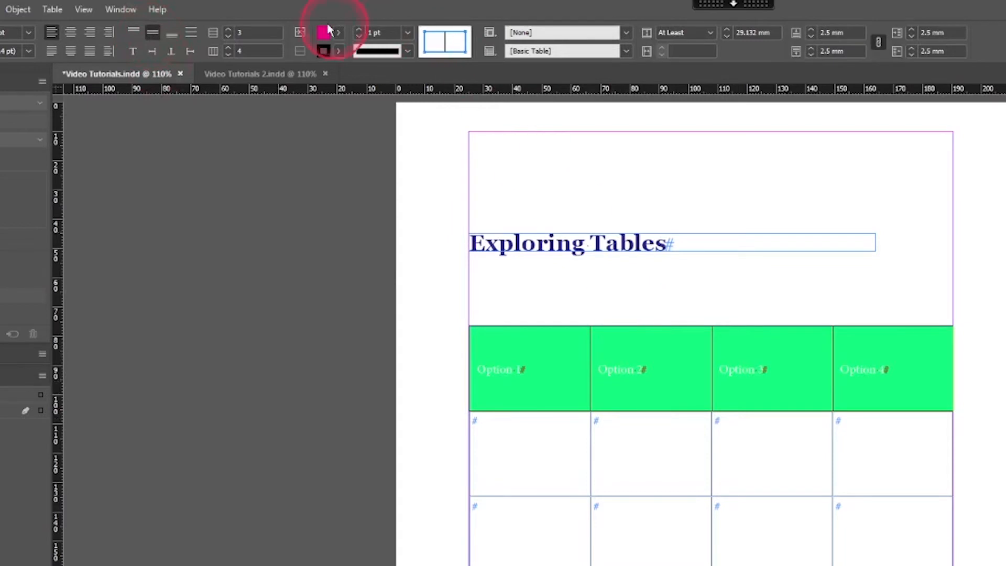
- Make the header cell borders Dotted
click(338, 51)
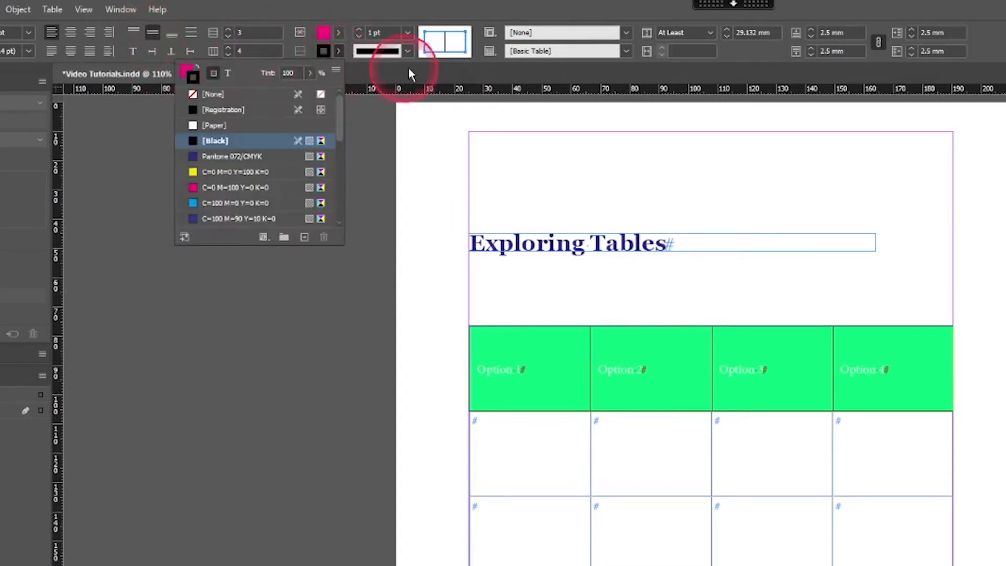
click(409, 52)
click(407, 52)
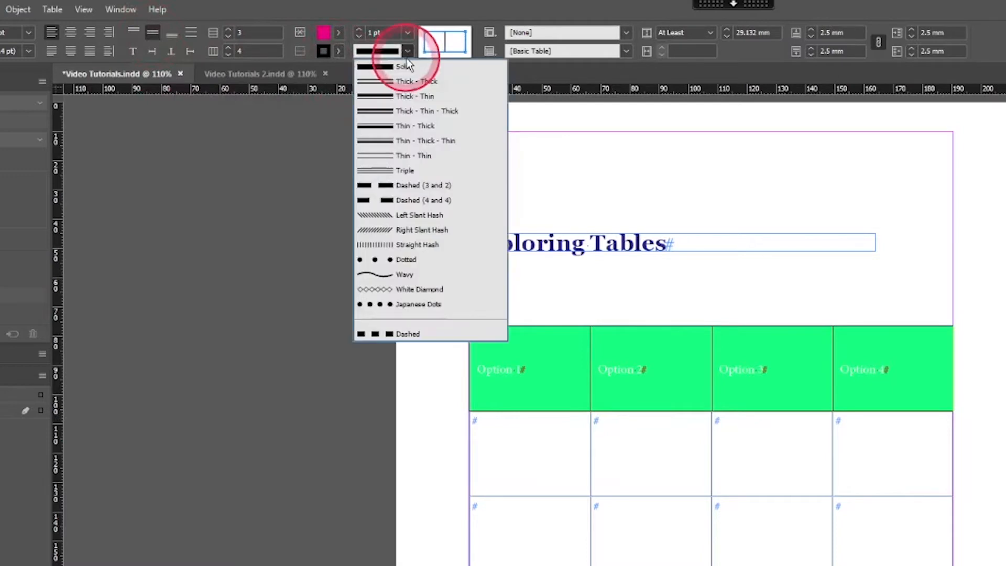
click(412, 261)
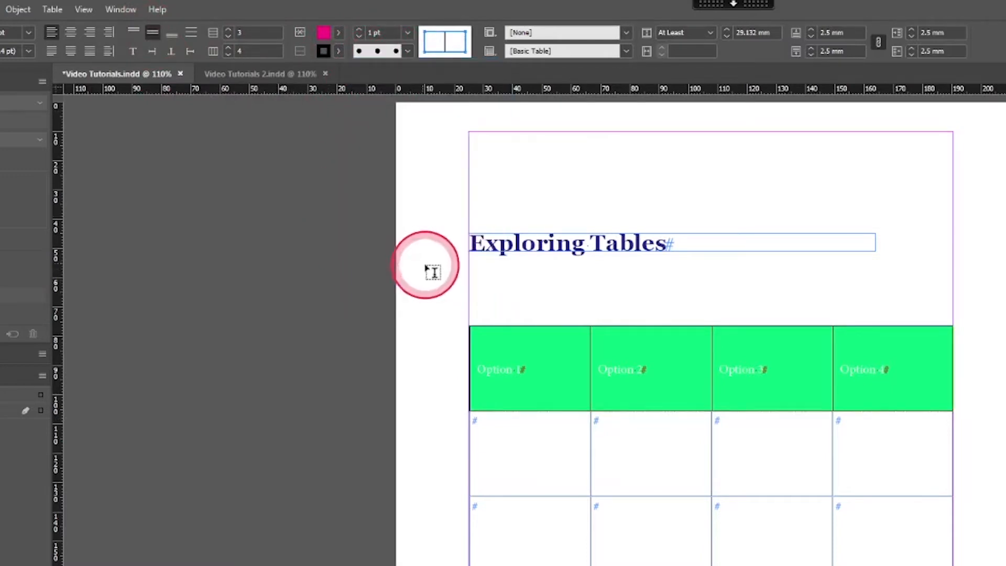
- Set the dotted border weight to 2 pt
click(385, 32)
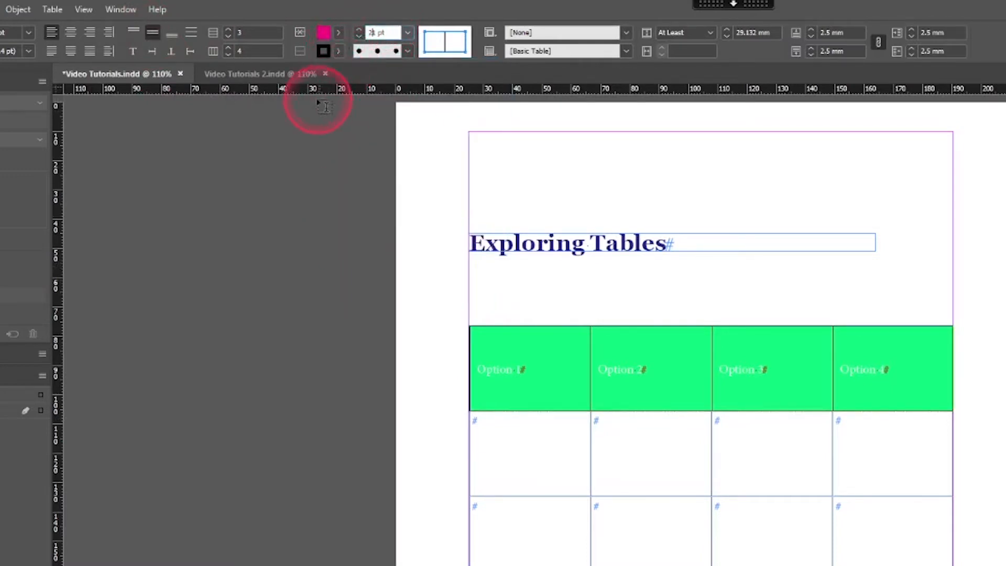
text(2)
key(Return)
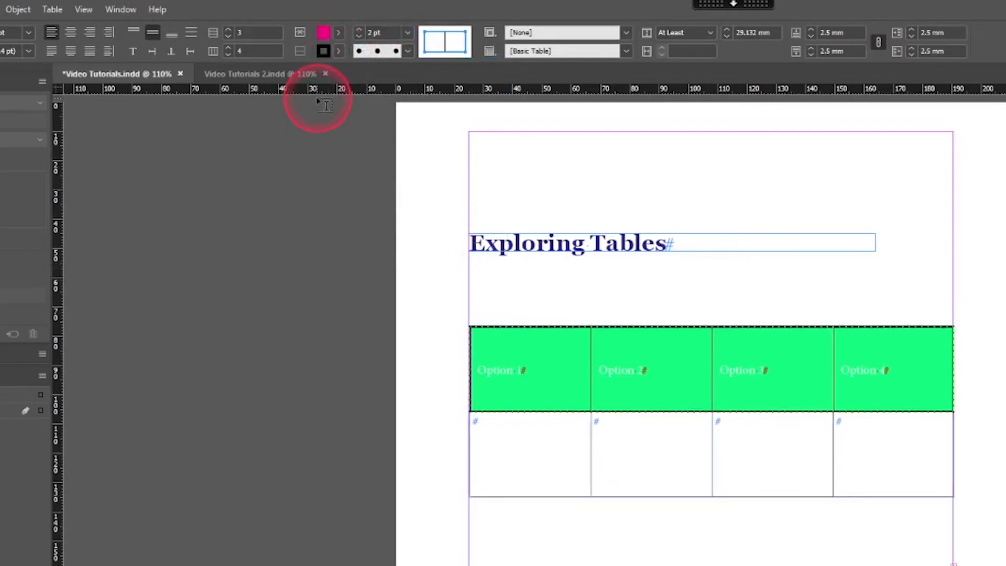
- Colour the Option 2 text with the [Paper] swatch
click(607, 405)
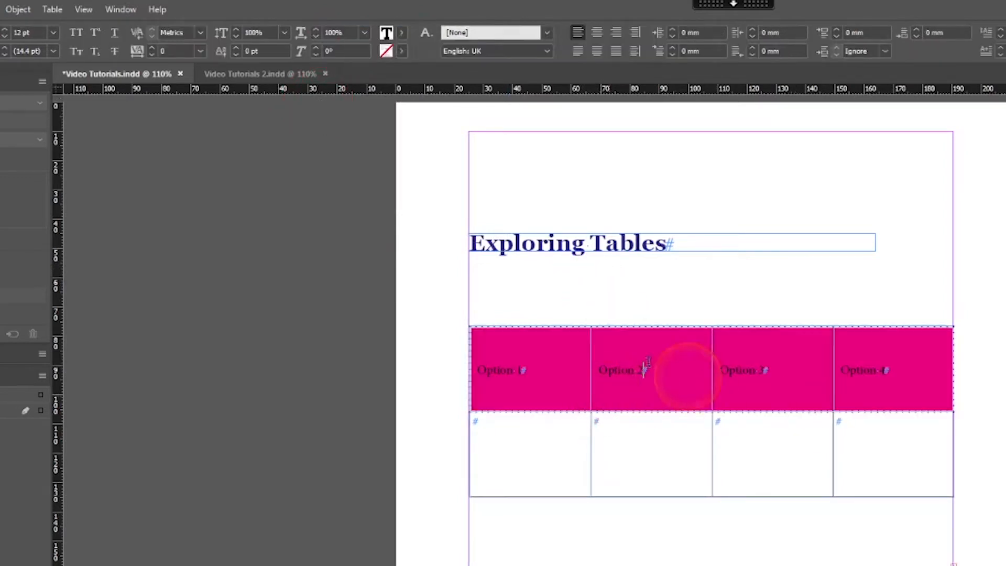
key(ctrl+a)
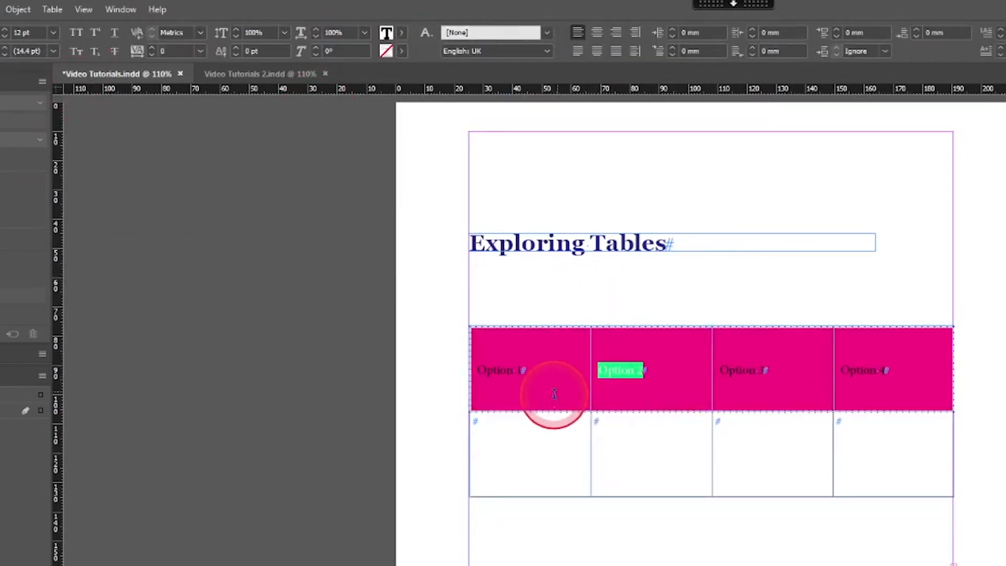
click(402, 33)
click(258, 108)
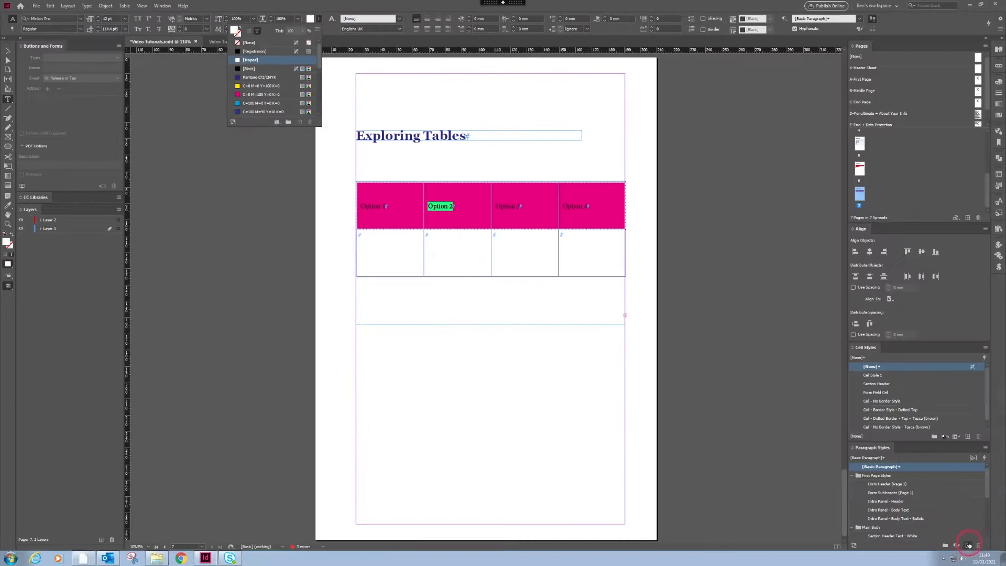
click(547, 336)
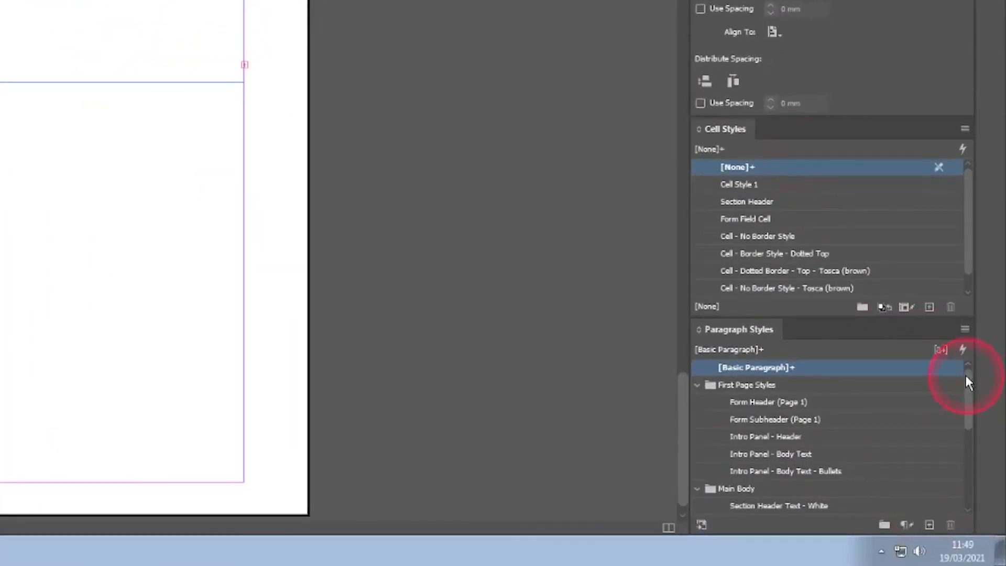
- Create Paragraph Style 1 from the formatted label and apply it to Option 1, Option 3 and Option 4
click(697, 385)
click(698, 402)
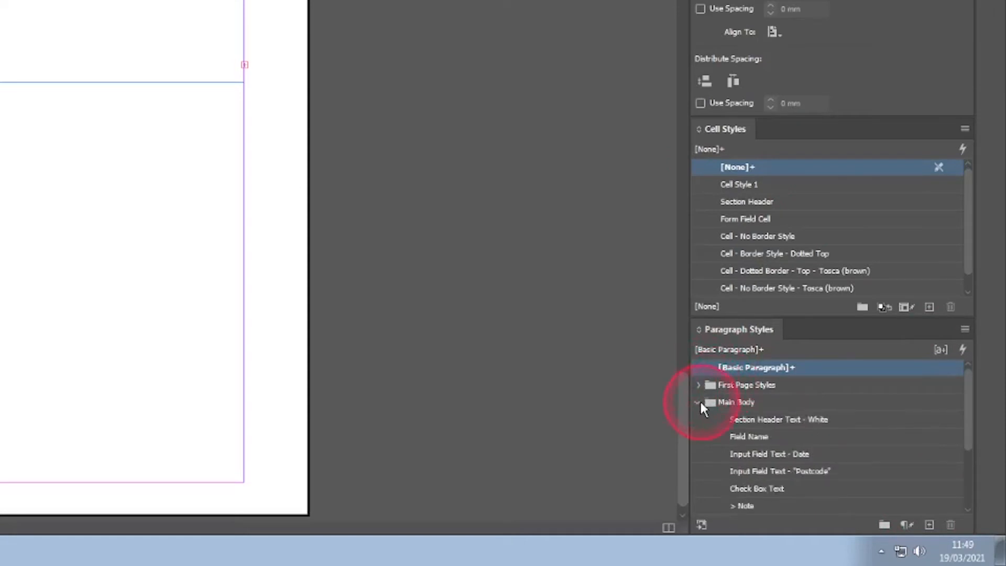
click(929, 525)
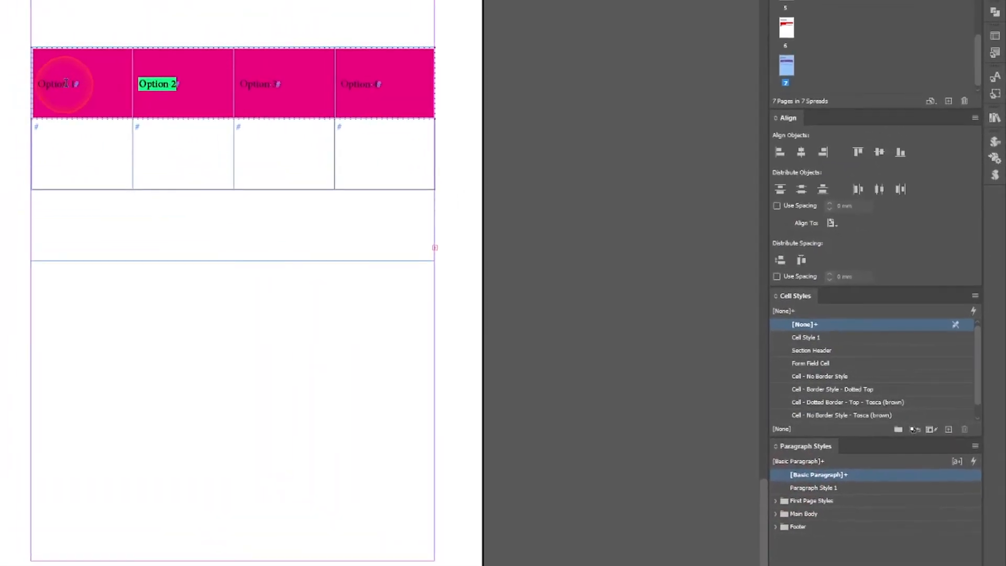
drag(65, 83, 36, 101)
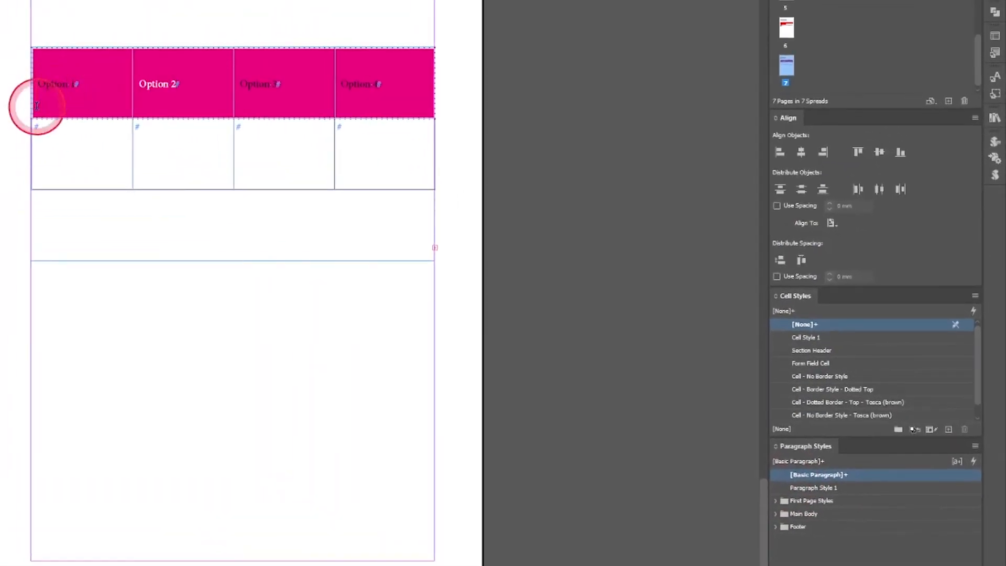
click(832, 491)
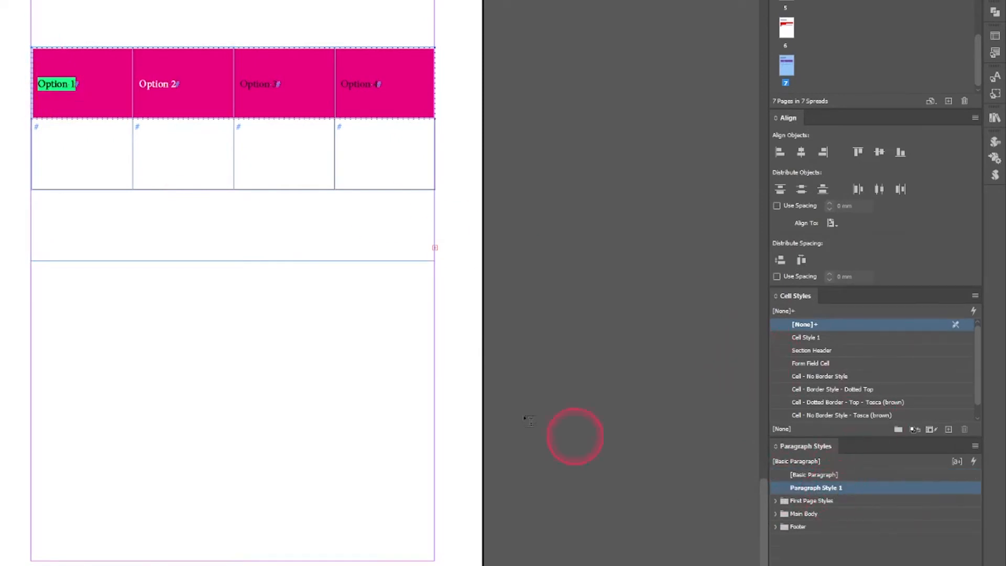
click(257, 86)
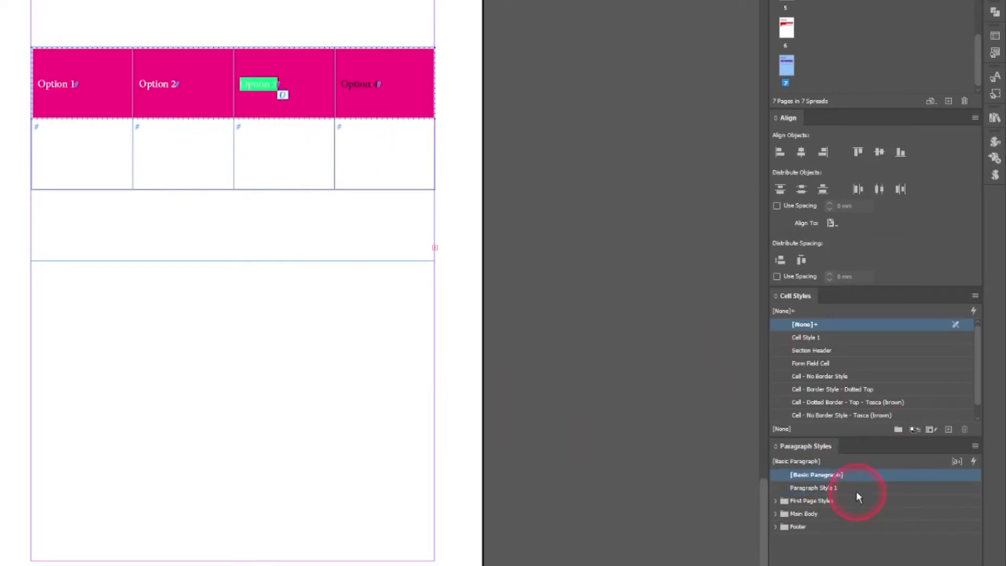
click(859, 489)
click(369, 82)
key(ctrl+a)
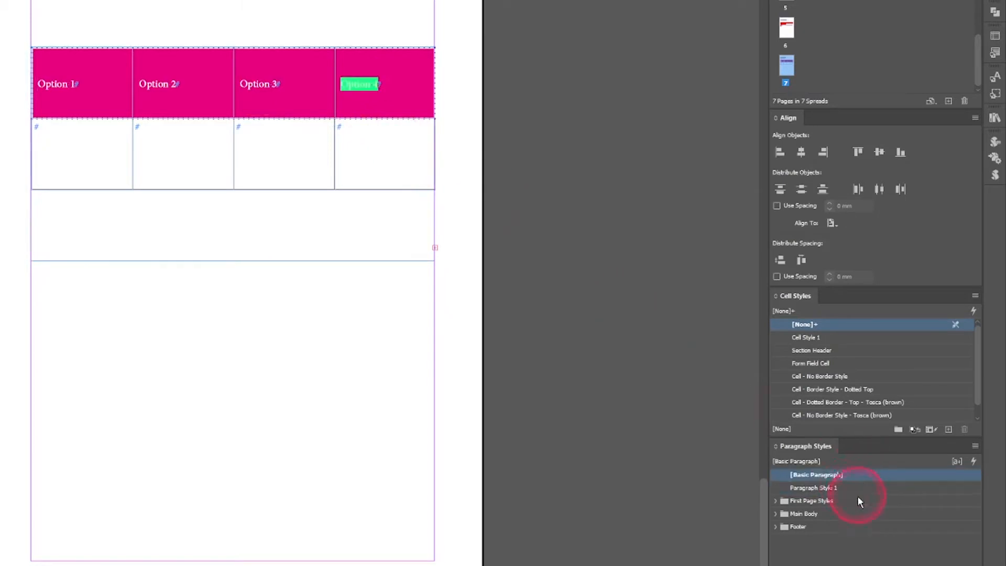
click(844, 490)
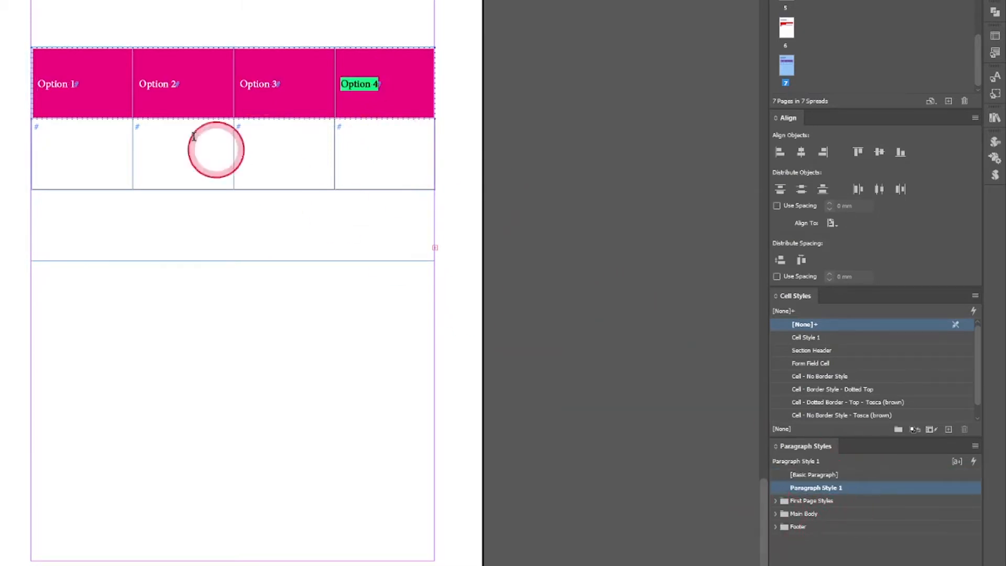
- Zoom in on the table with the Zoom tool
click(8, 224)
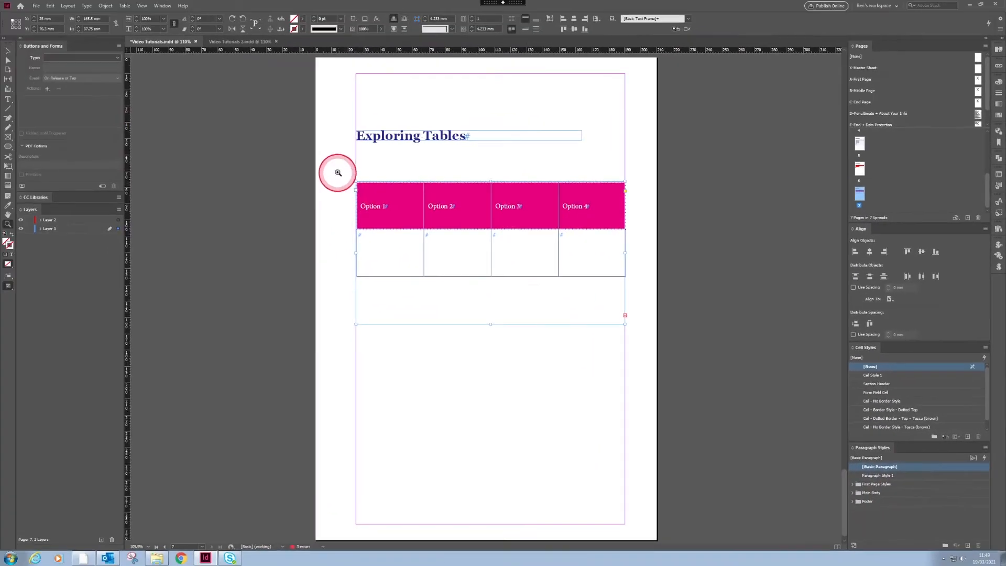
drag(9, 32, 182, 149)
drag(457, 249, 639, 343)
- Deselect everything and toggle Preview mode to see the pink-header table cleanly, then enter a table cell
key(v)
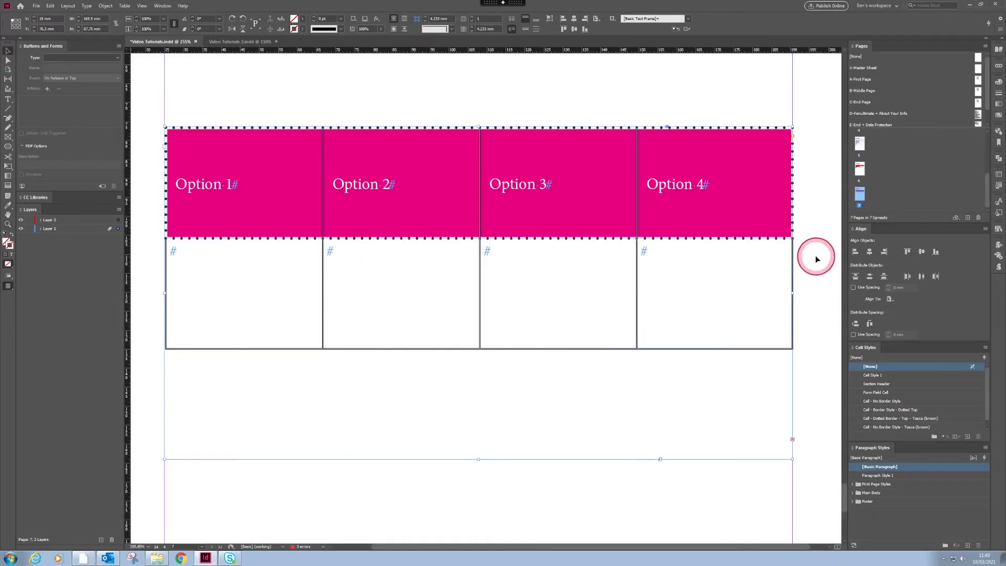
key(ctrl+shift+a)
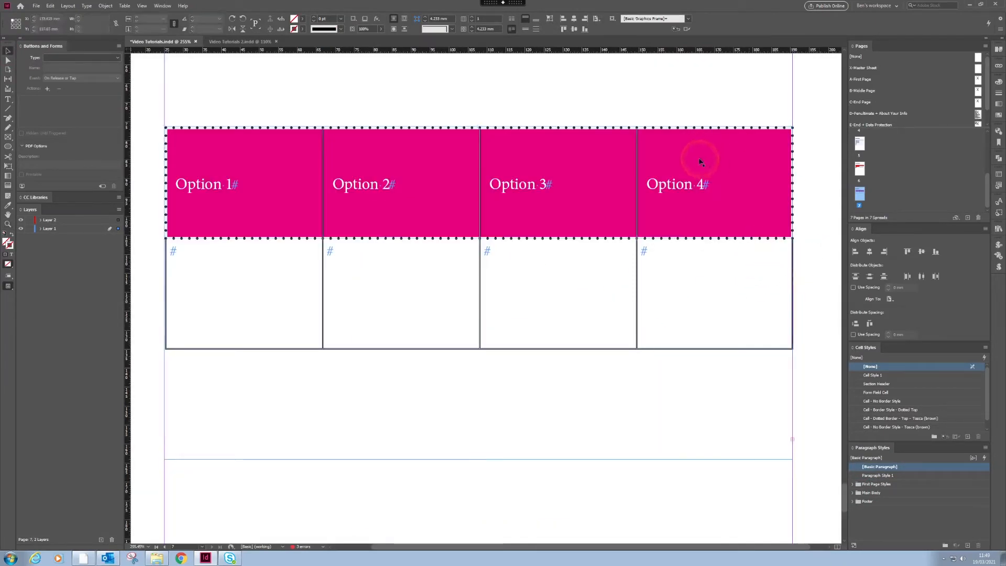
click(699, 161)
key(w)
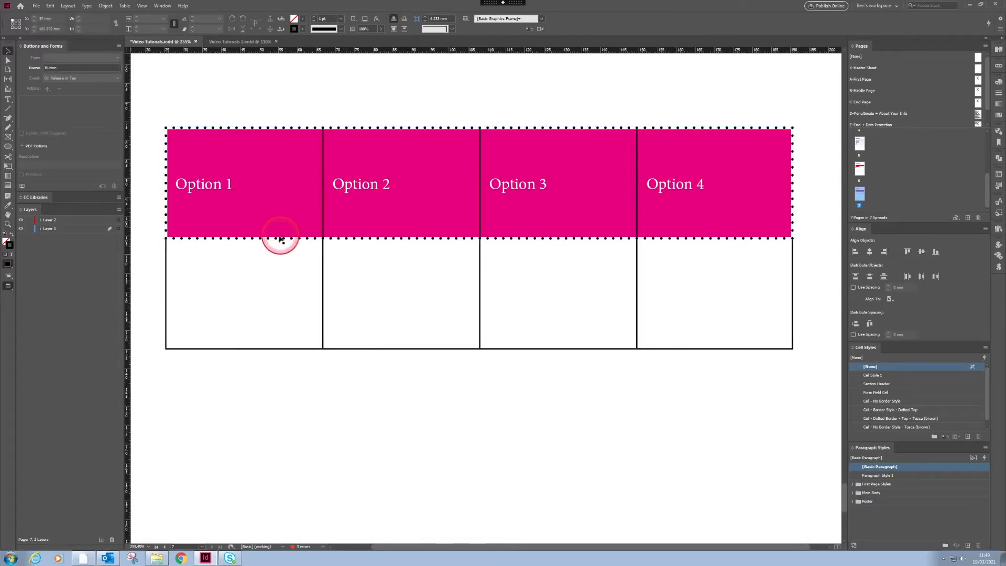
key(w)
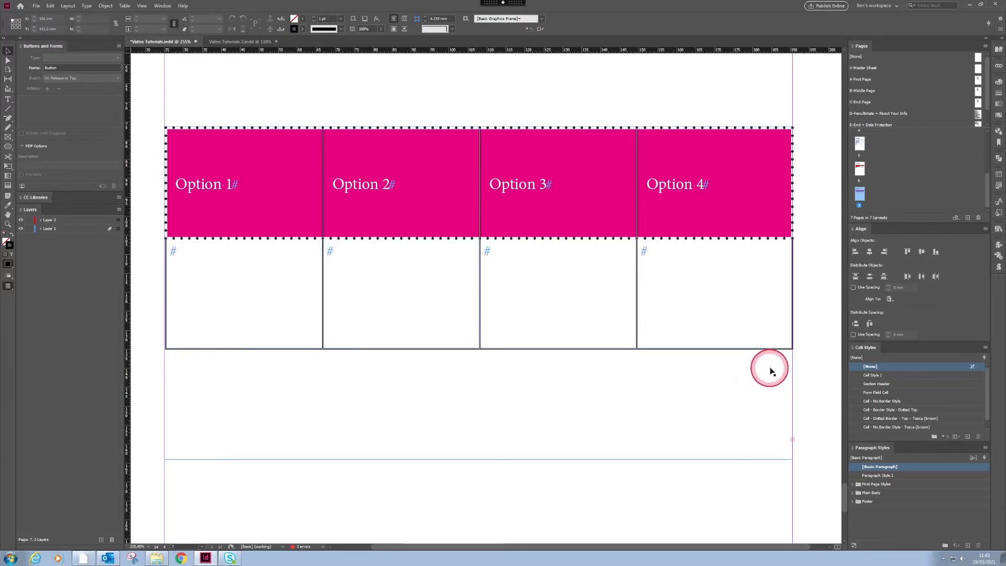
key(w)
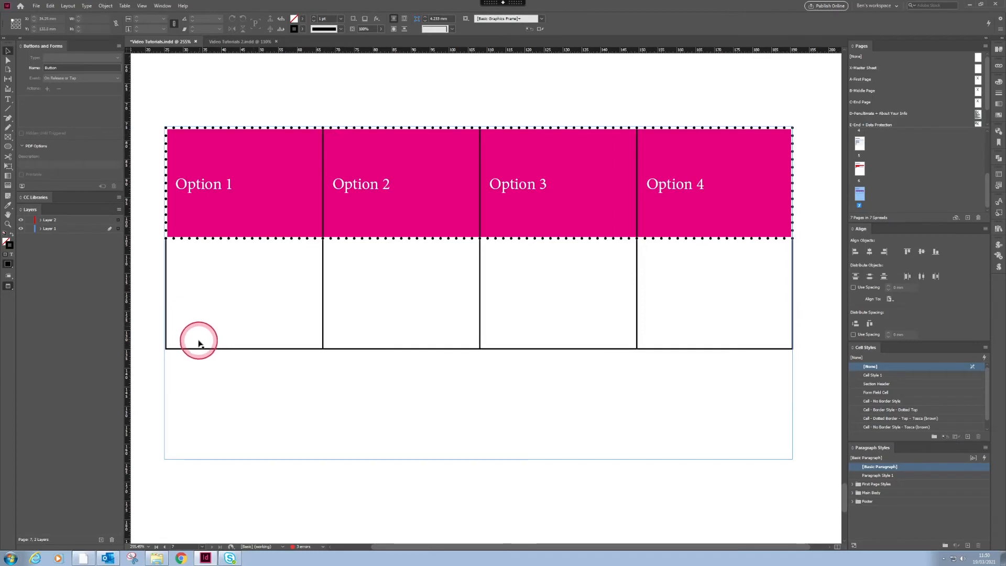
double_click(473, 331)
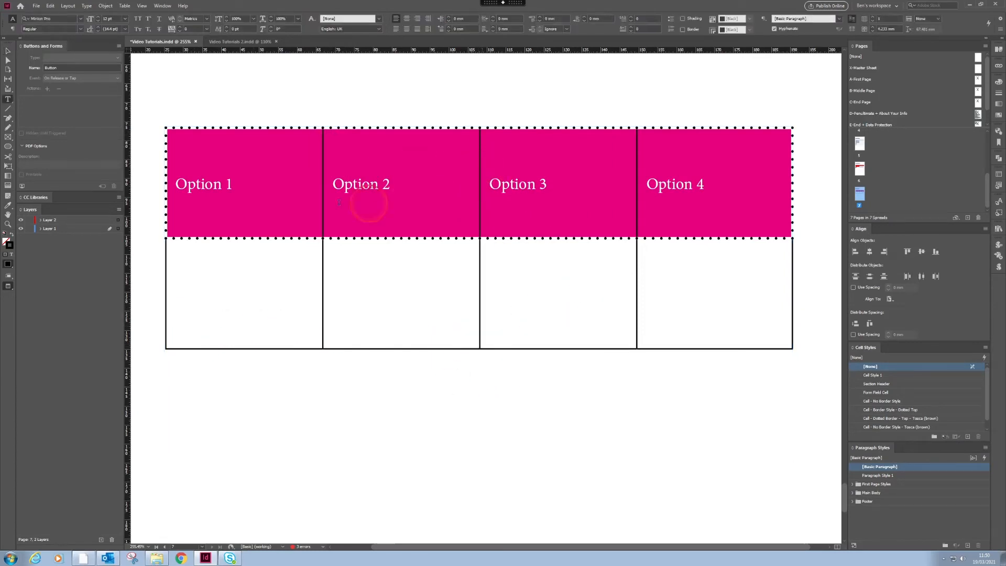
- Select the whole Option 1 header cell
click(166, 129)
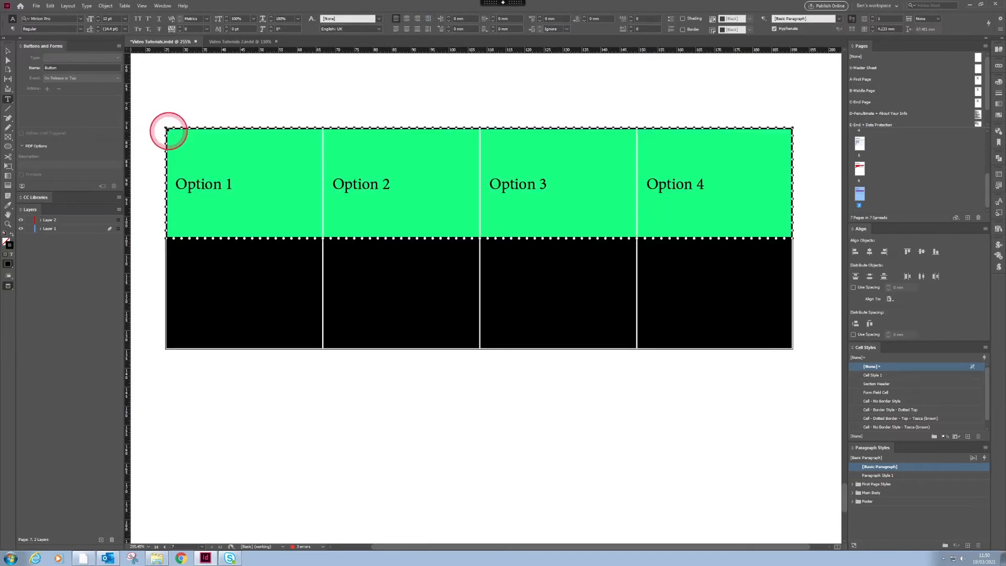
click(176, 137)
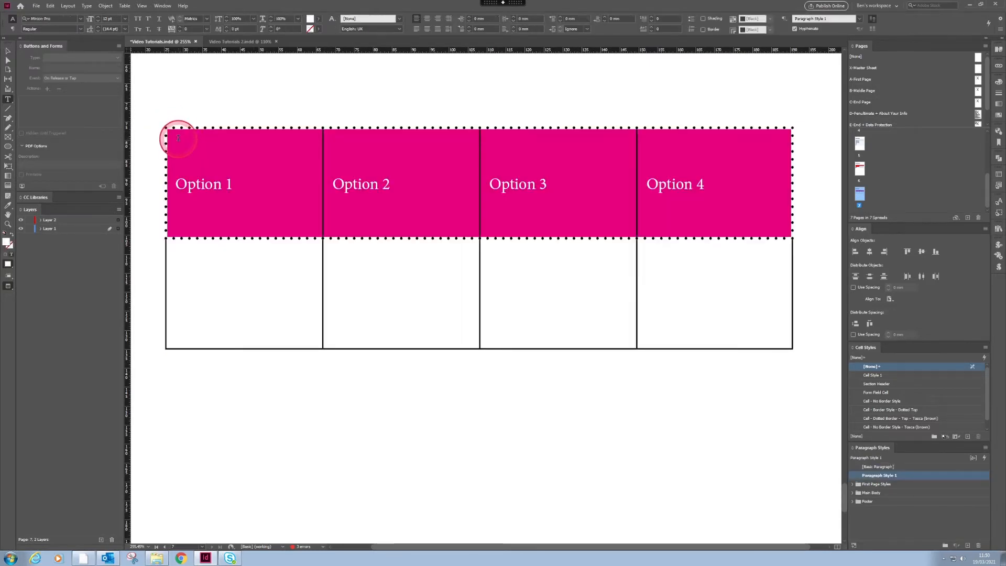
key(Escape)
click(179, 185)
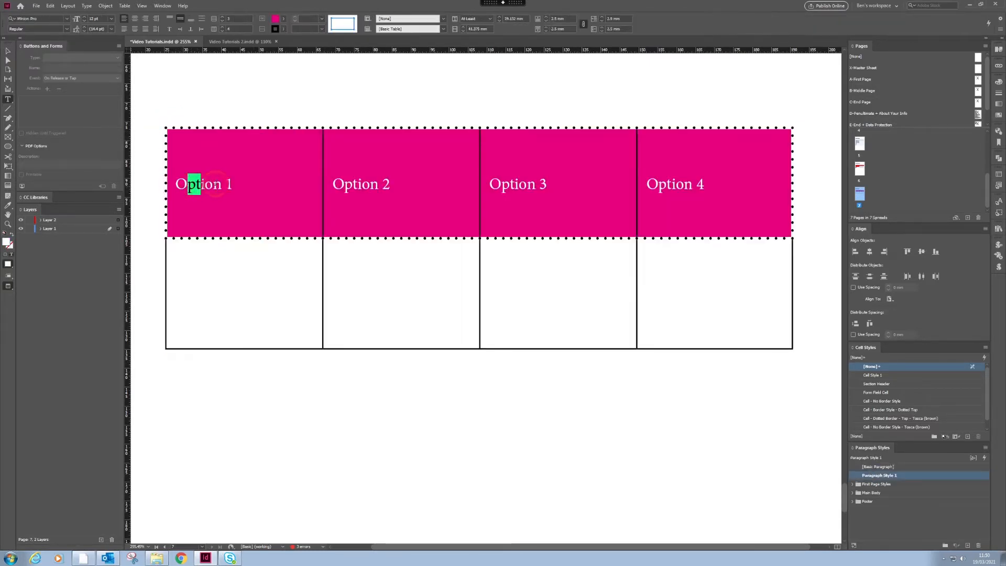
drag(215, 184, 212, 195)
key(Escape)
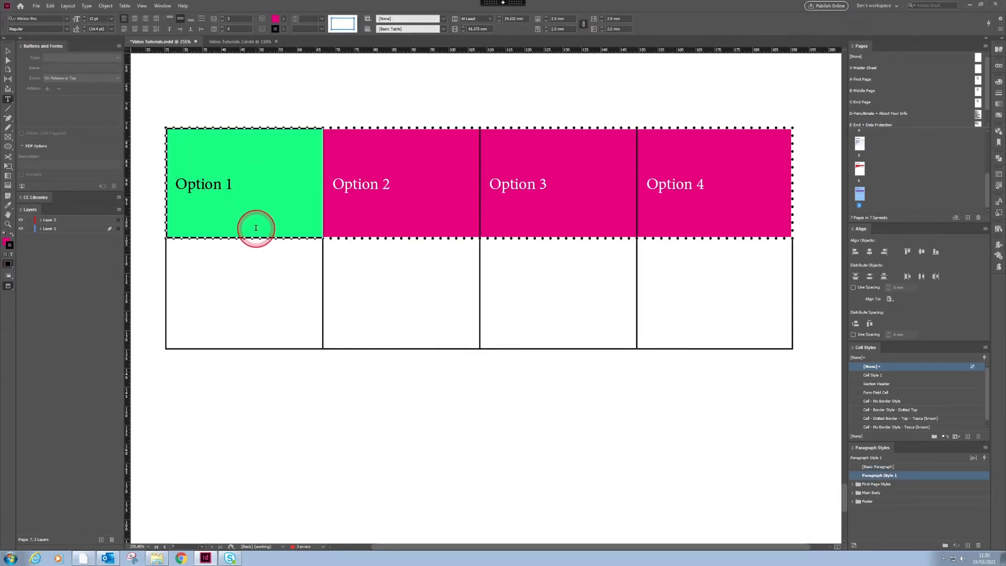
- Create Cell Style 2 from the Option 1 cell in the Cell Styles panel
click(901, 365)
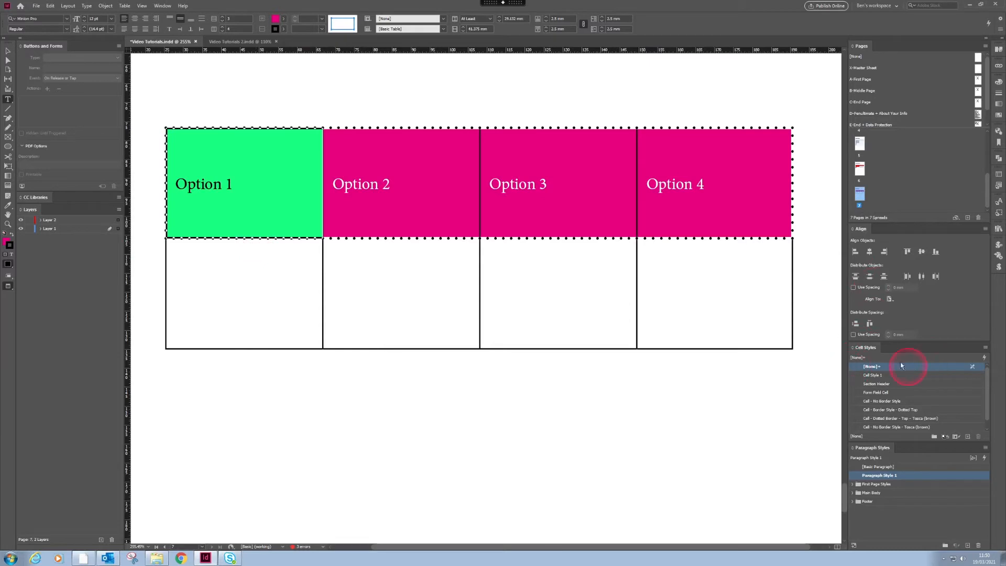
click(966, 436)
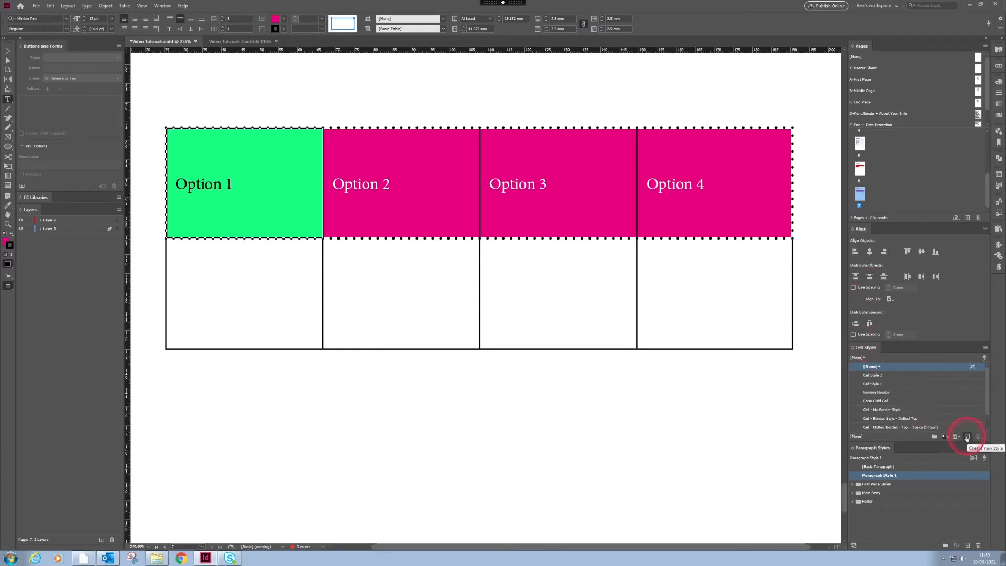
click(869, 375)
- Name Cell Style 2 'Pink Header Cell' and set its Strokes and Fills gap colour to C=0 M=100 Y=0 K=0
double_click(872, 375)
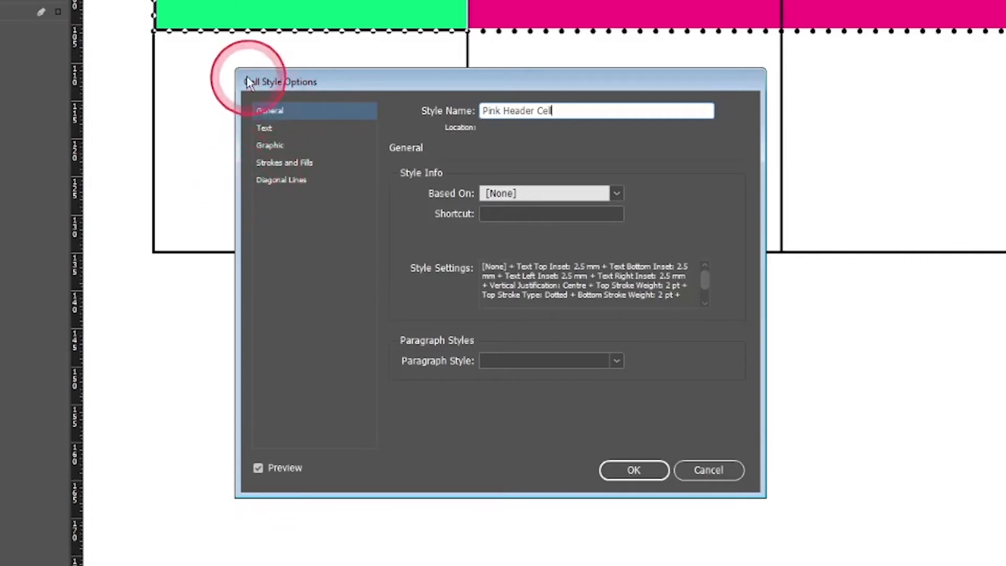
click(302, 163)
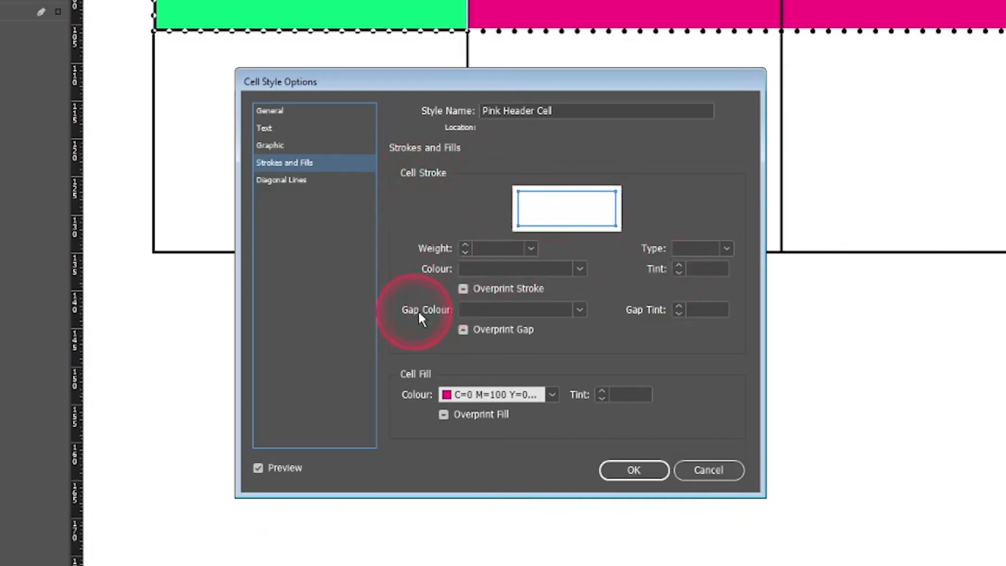
click(478, 309)
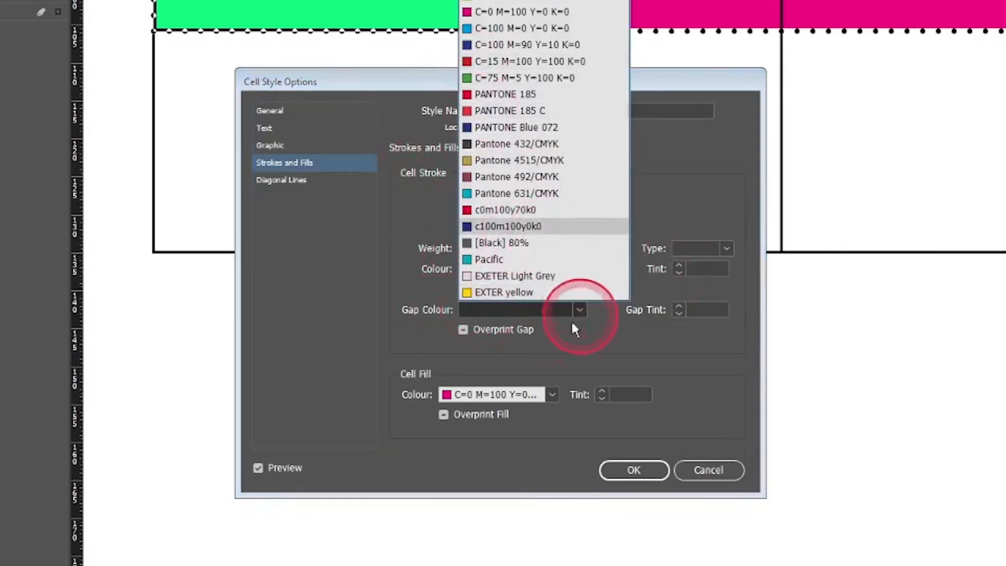
click(498, 13)
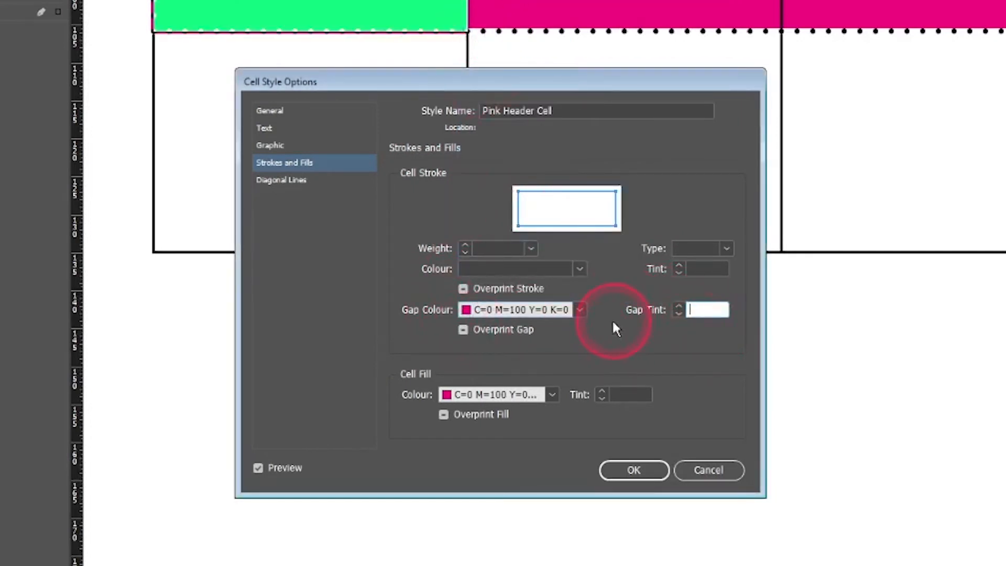
click(636, 471)
click(392, 4)
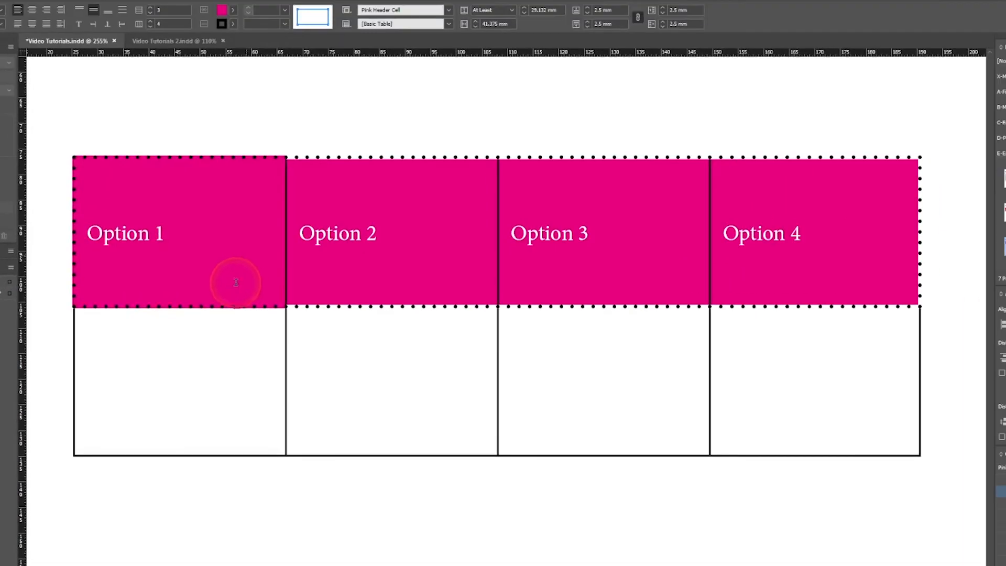
- Select the Option 1 to Option 4 header row and apply Pink Header Cell to it
click(221, 262)
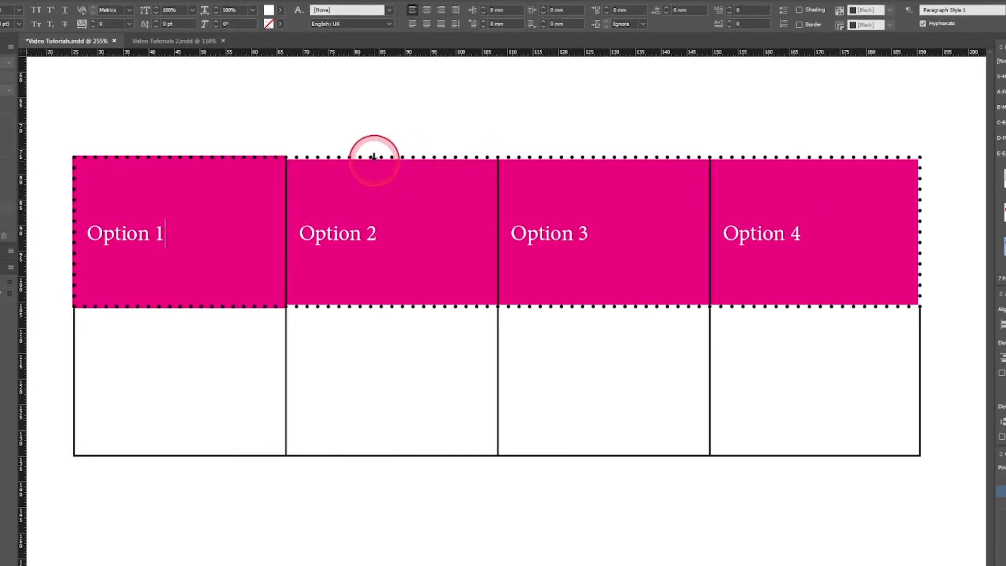
click(70, 187)
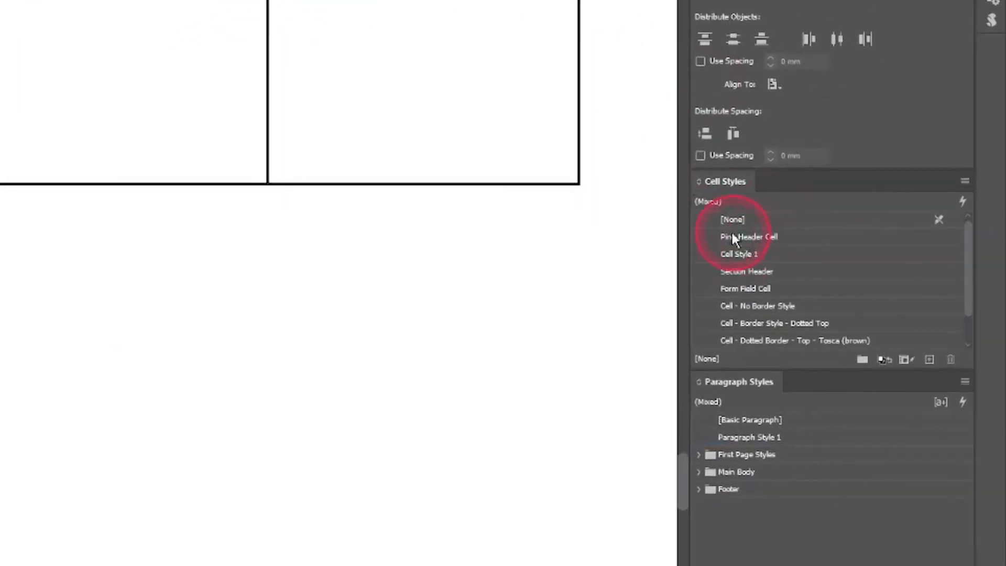
click(791, 236)
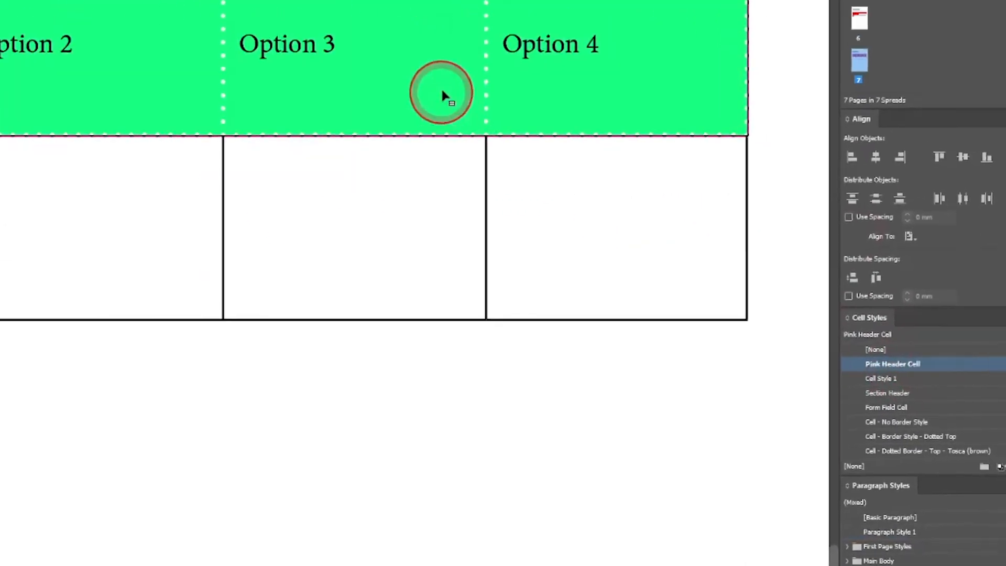
click(442, 95)
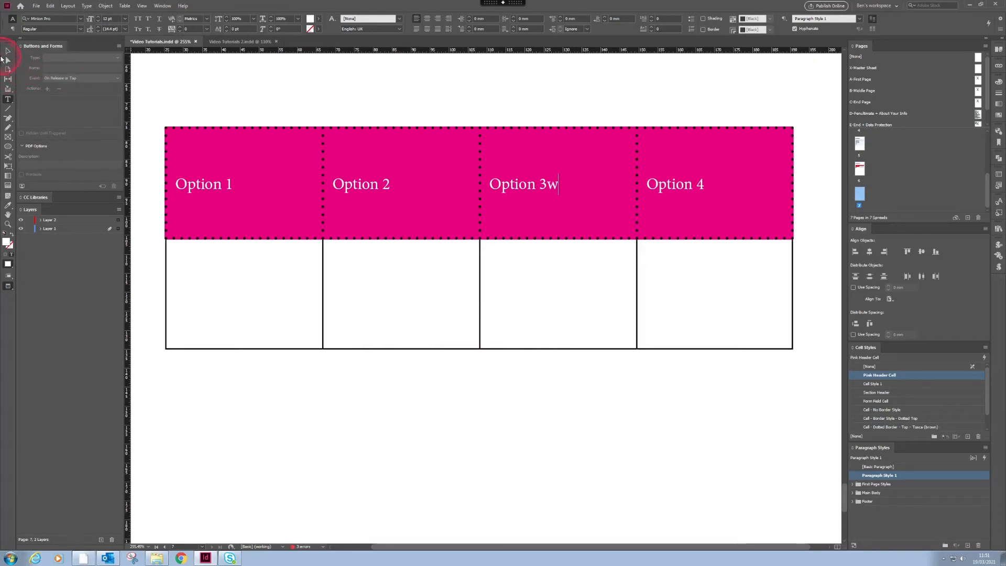
- Toggle Preview, then try resizing and fitting the frame below the table, undoing the changes
click(8, 52)
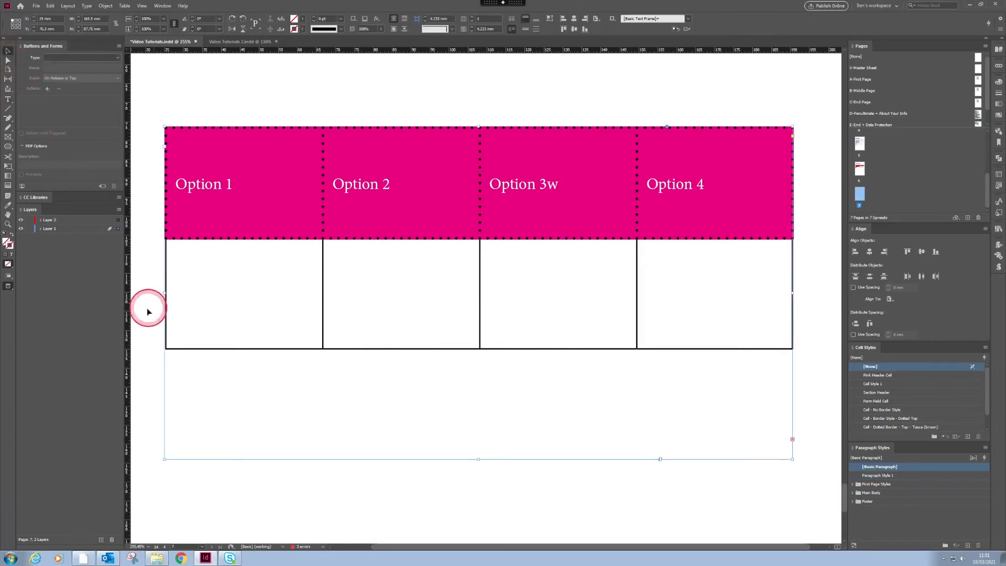
click(137, 333)
key(w)
key(w)
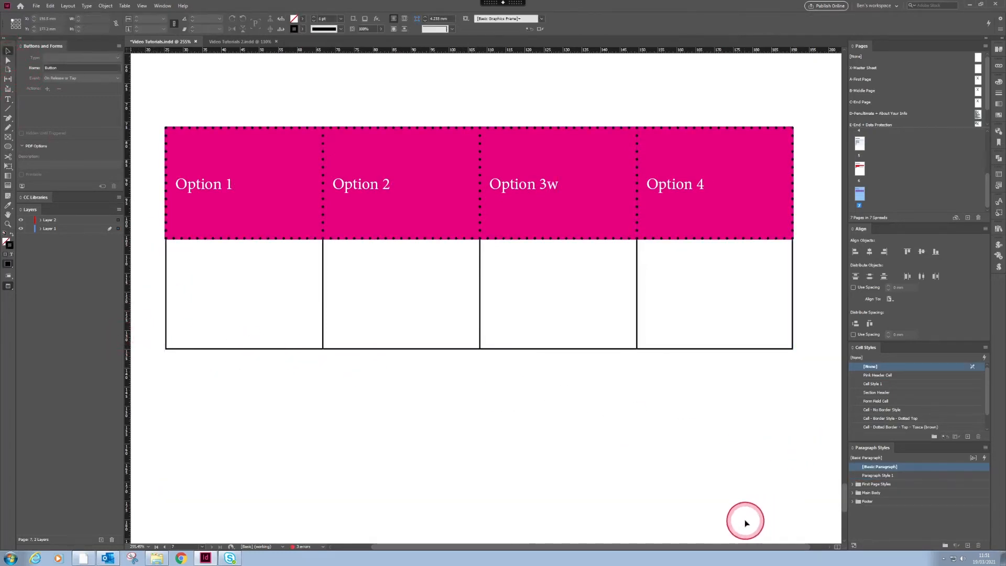
key(w)
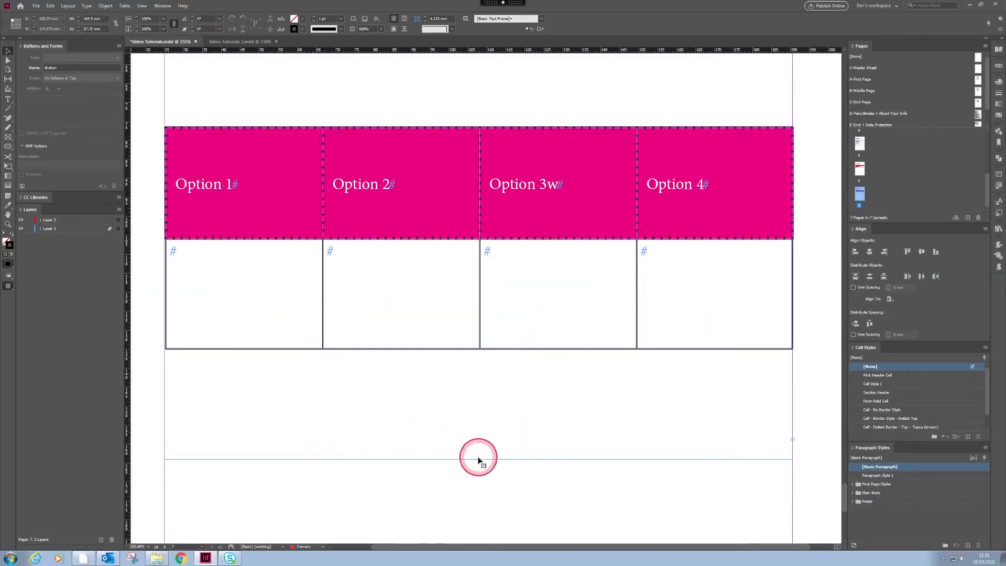
click(479, 459)
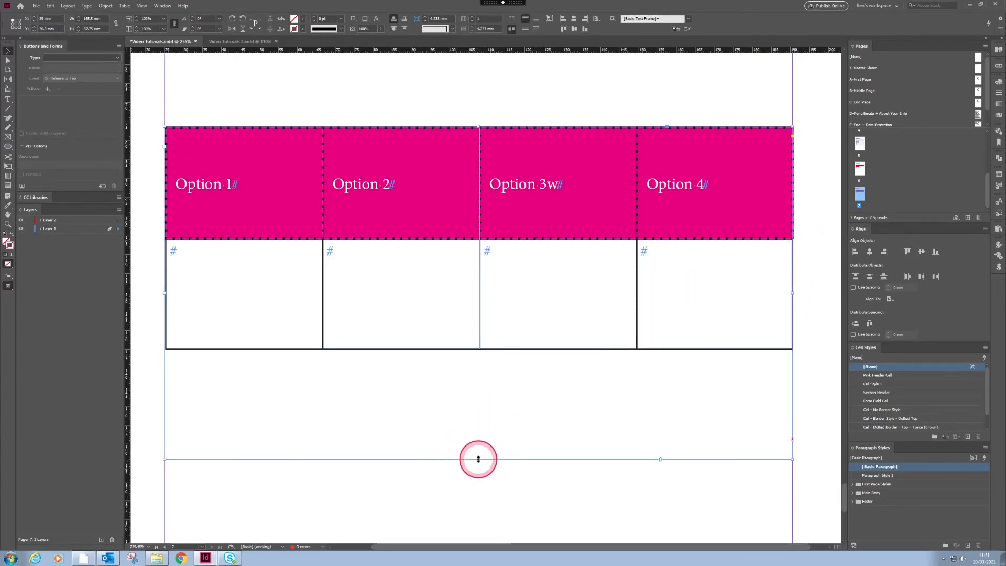
drag(478, 459, 478, 460)
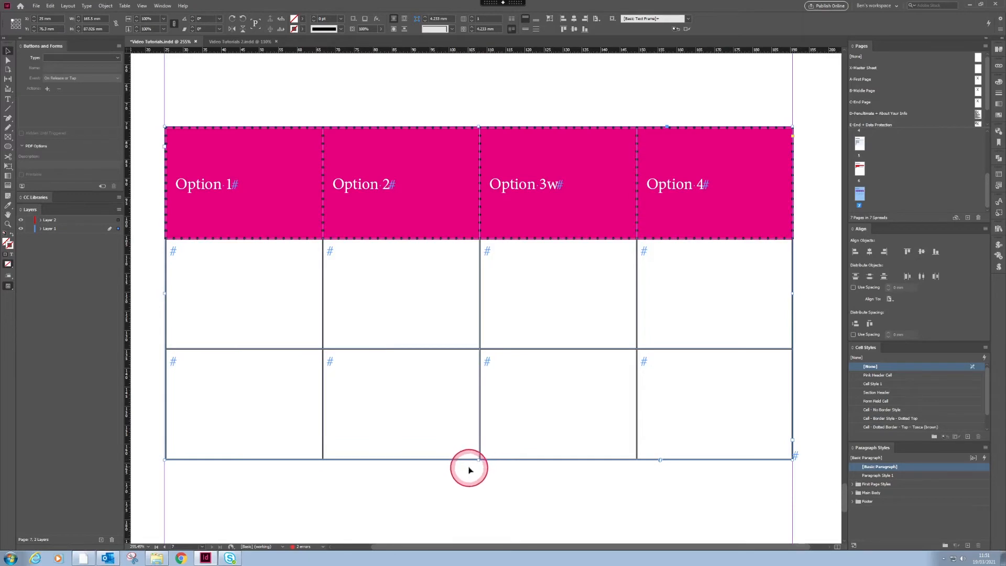
key(ctrl+z)
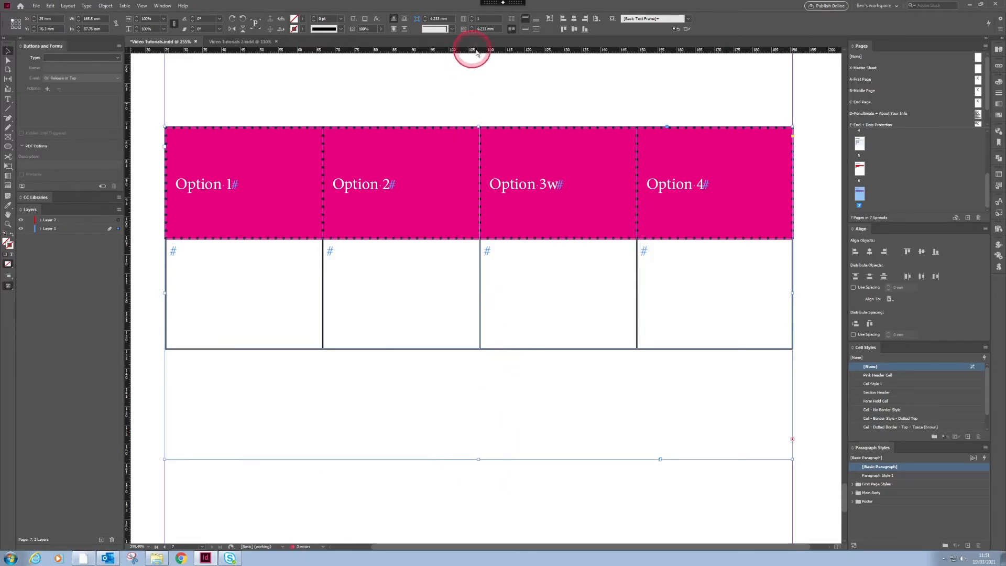
click(549, 19)
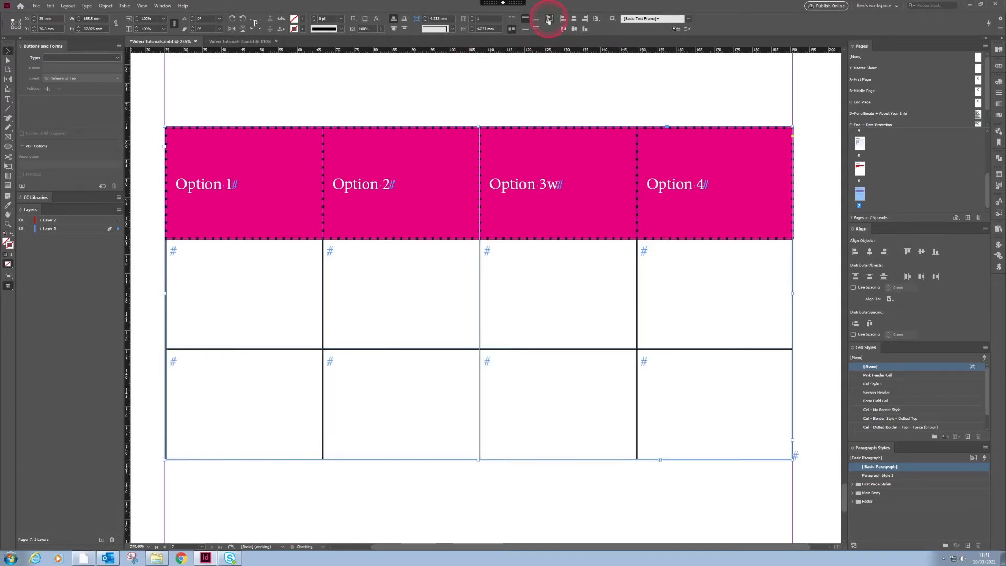
key(ctrl+z)
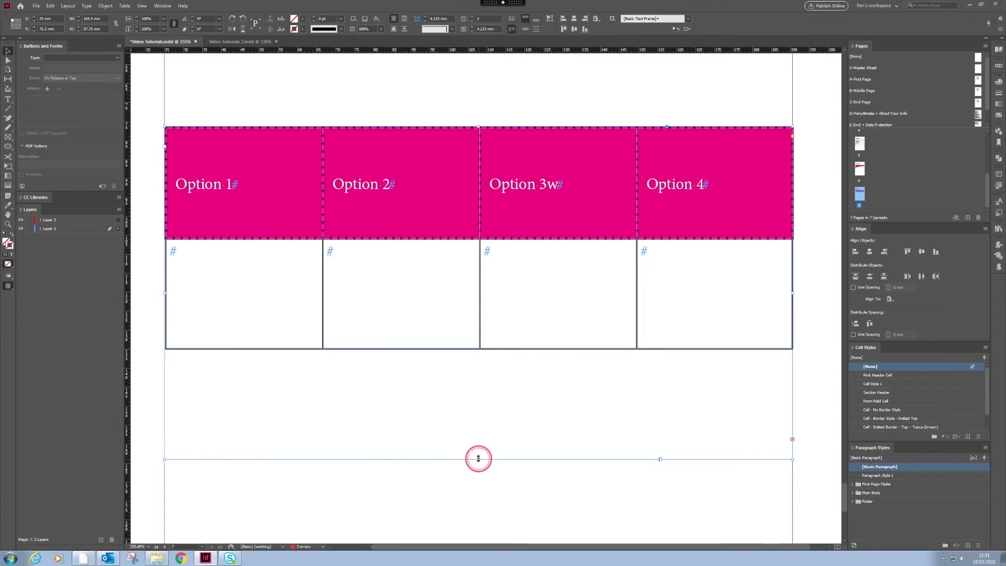
- Shorten the table's frame to 75.75 mm to hide the third row, and show its Auto-Size options
drag(477, 459, 478, 413)
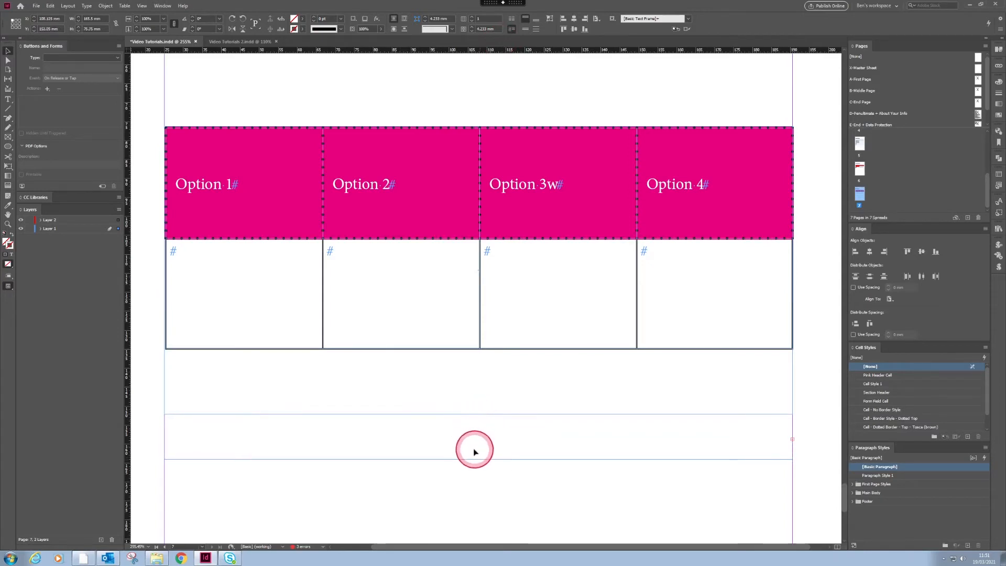
drag(473, 452, 474, 448)
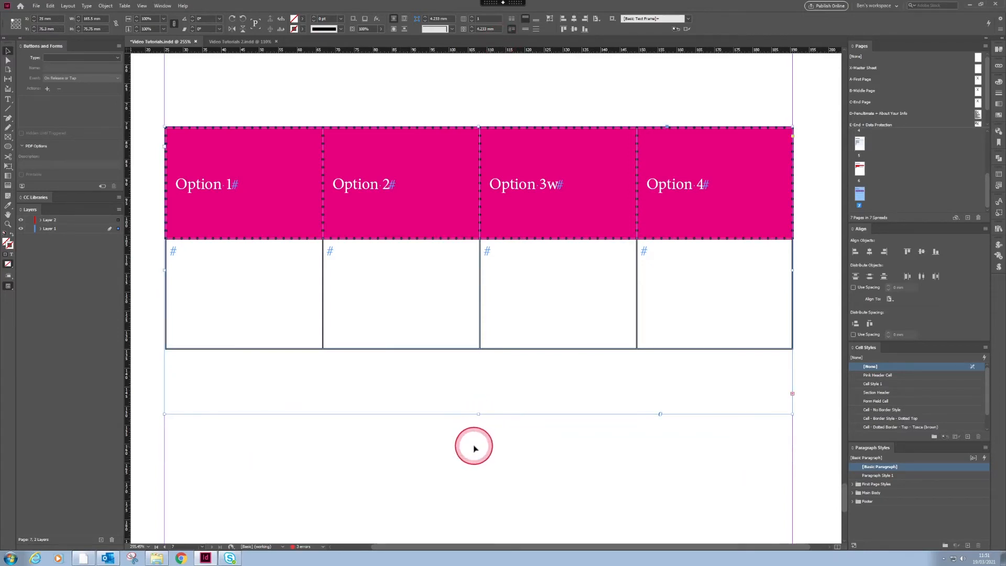
key(ctrl+b)
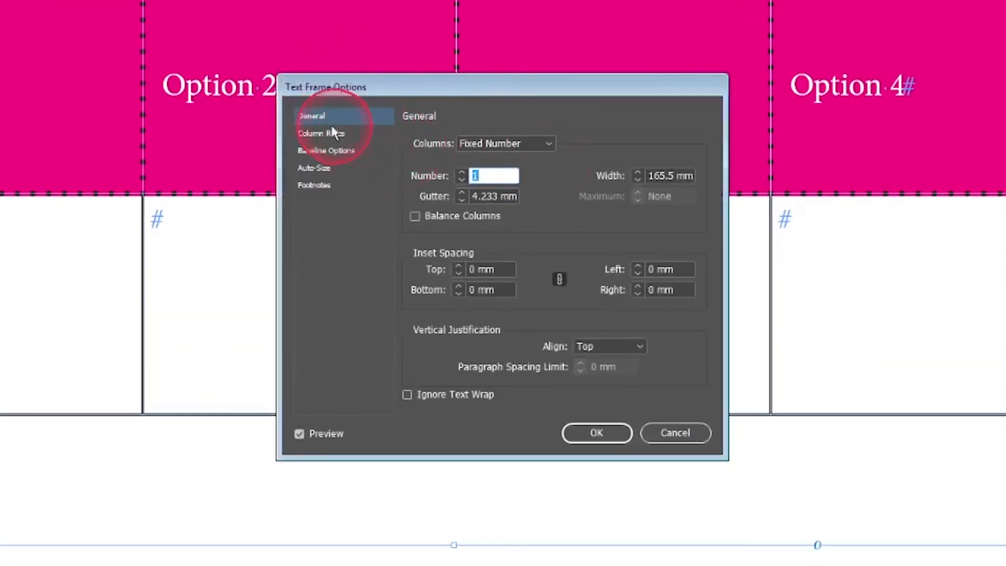
click(314, 168)
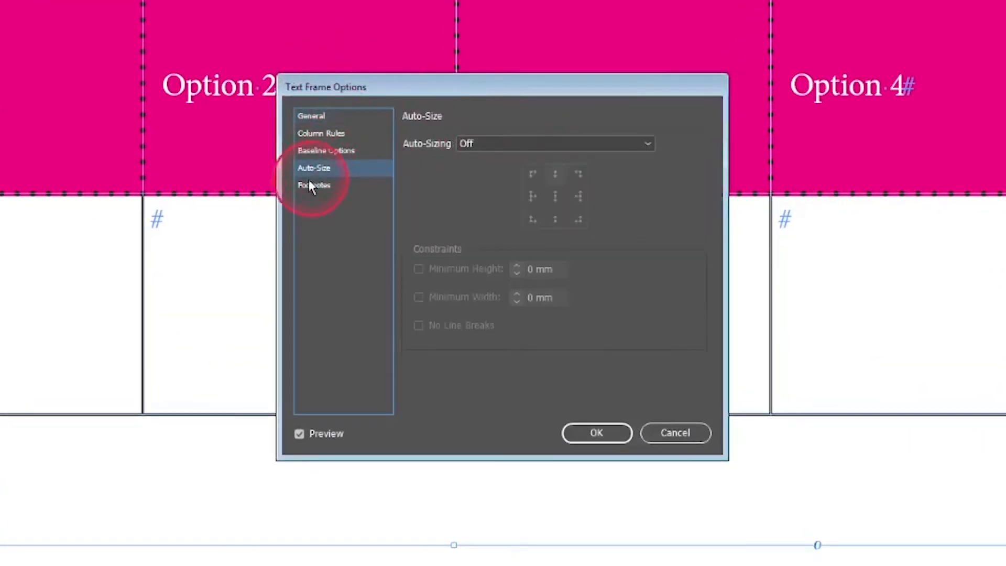
- Apply Height Only auto-sizing anchored at the top-centre reference point, then zoom out
click(471, 147)
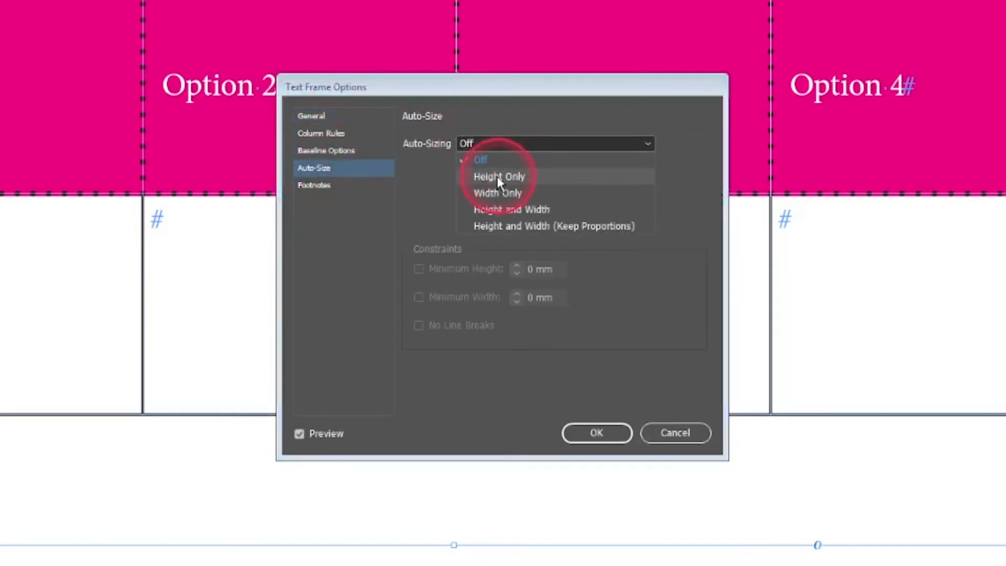
click(515, 176)
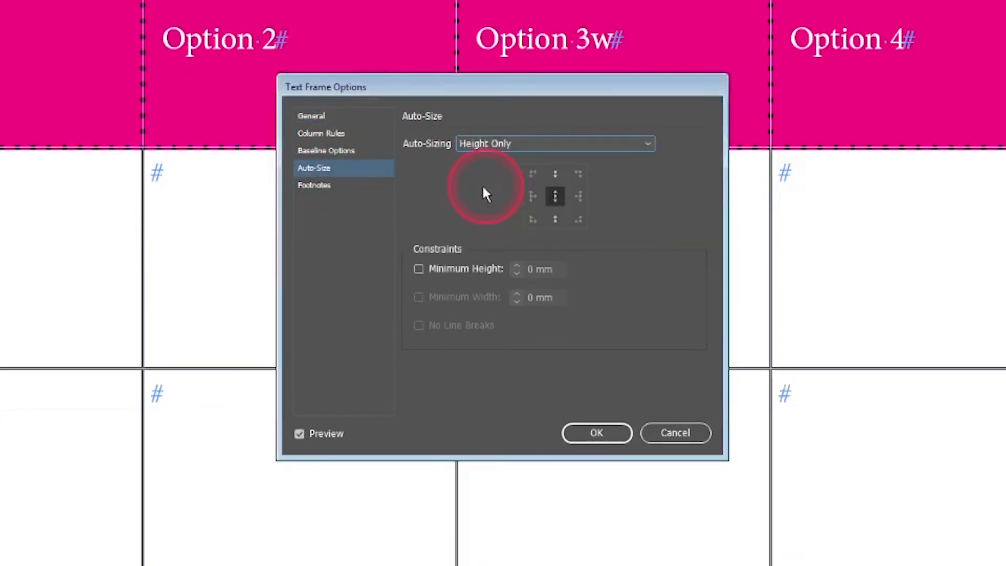
click(555, 173)
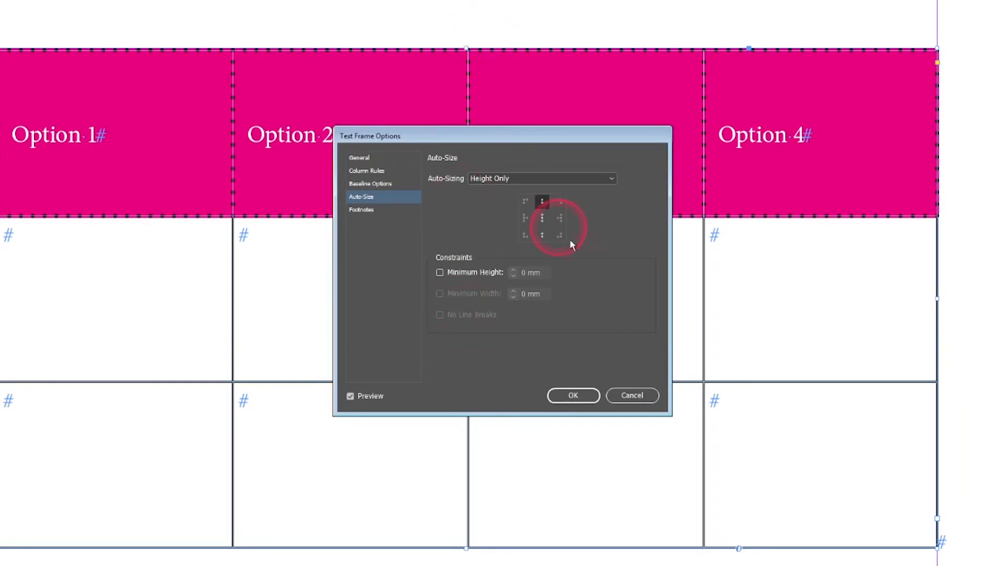
click(576, 394)
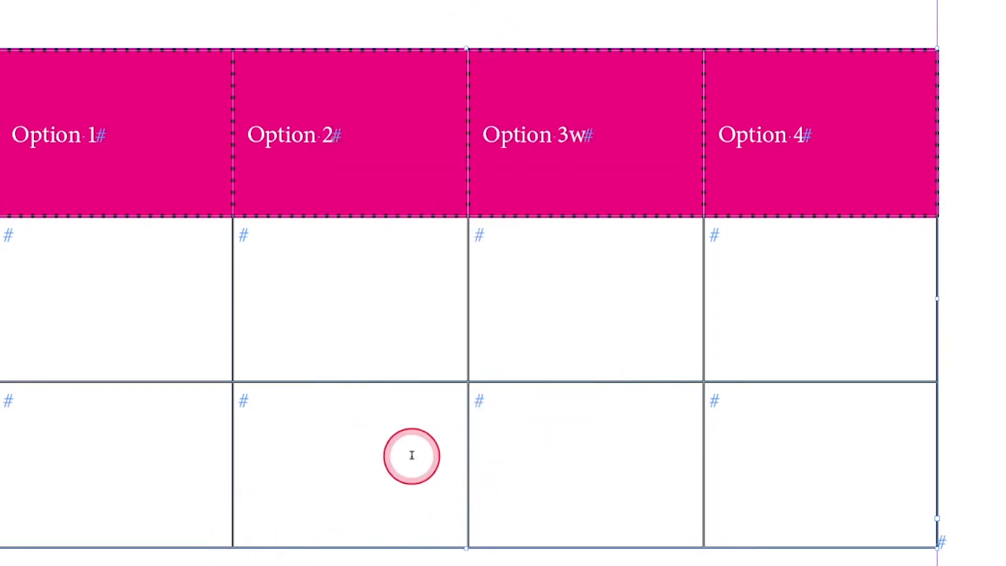
key(ctrl+minus)
key(ctrl+minus)
key(ctrl+minus)
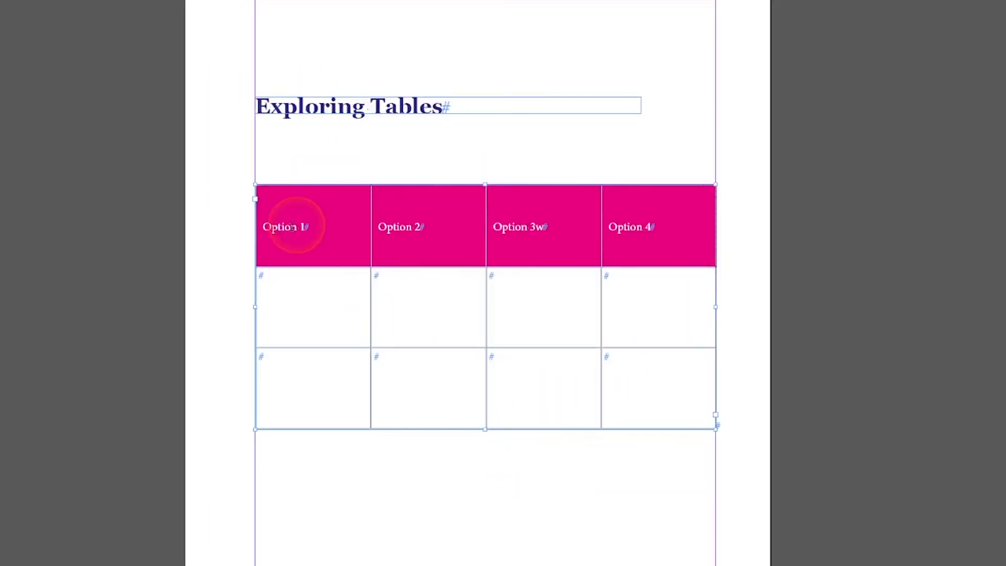
- Set the table's Number of Rows to 2, confirming deletion of the extra row
click(254, 184)
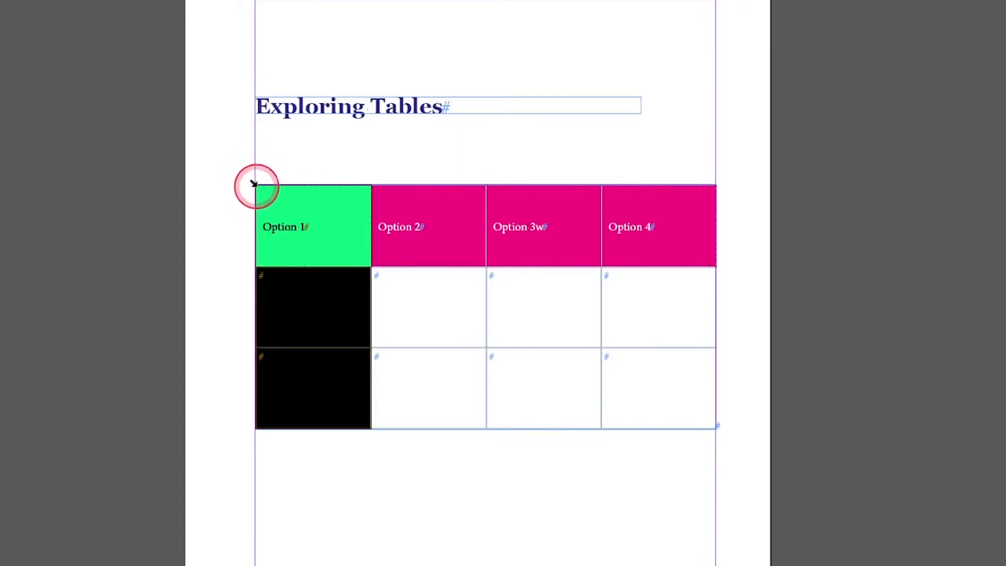
click(254, 185)
click(193, 39)
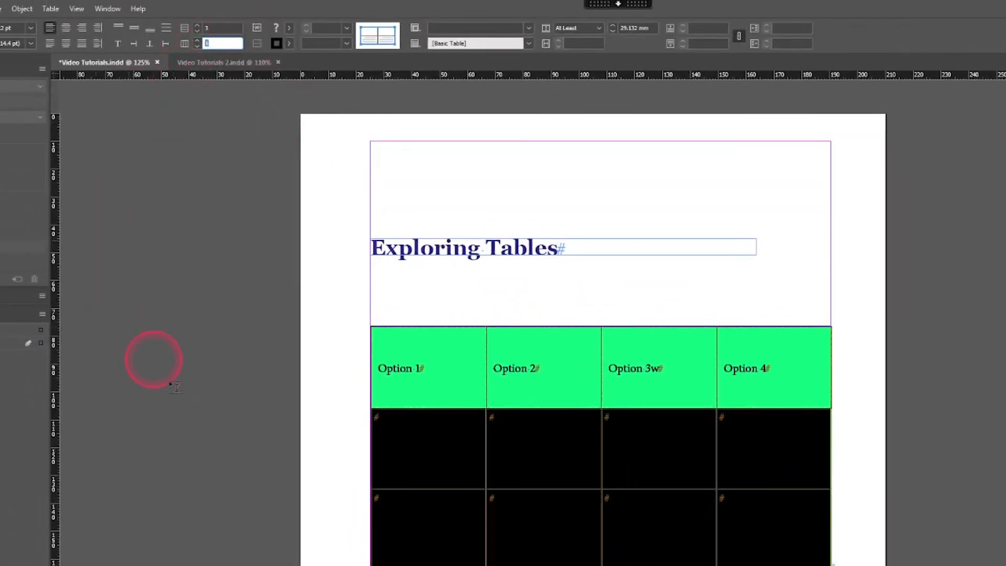
drag(212, 28, 189, 30)
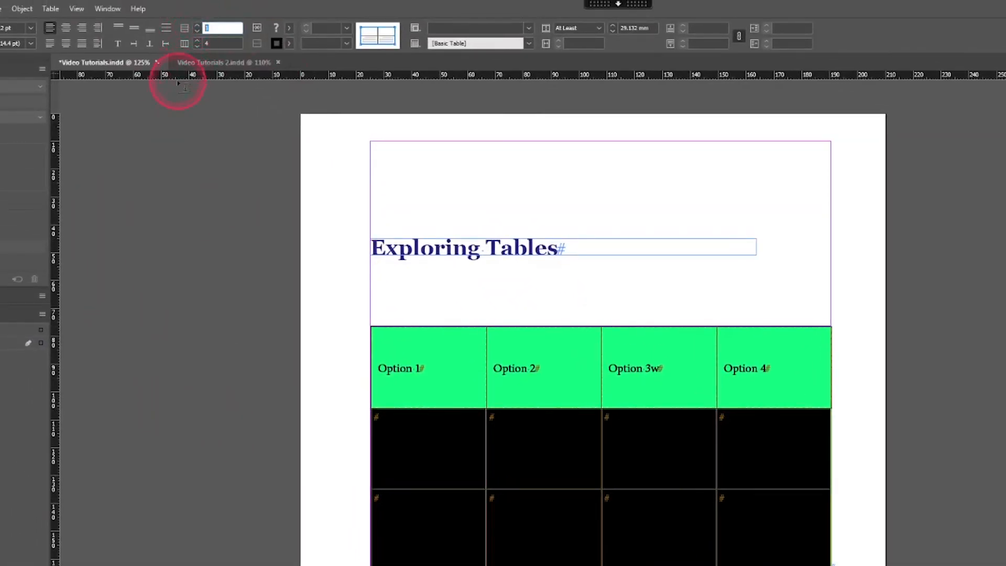
text(2)
click(180, 374)
click(641, 426)
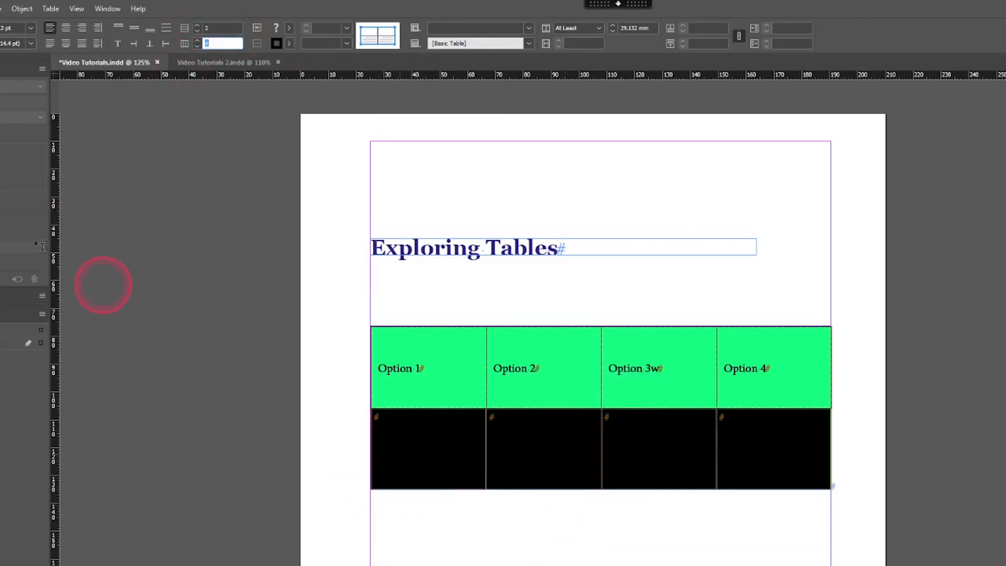
- Deselect the table cells and select the table's frame
click(90, 291)
click(622, 487)
click(646, 544)
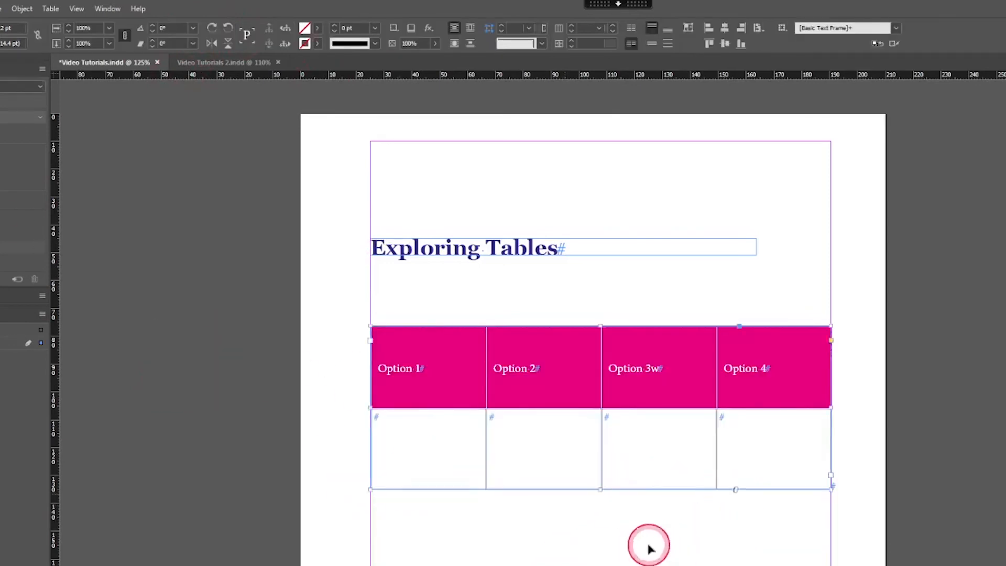
click(603, 500)
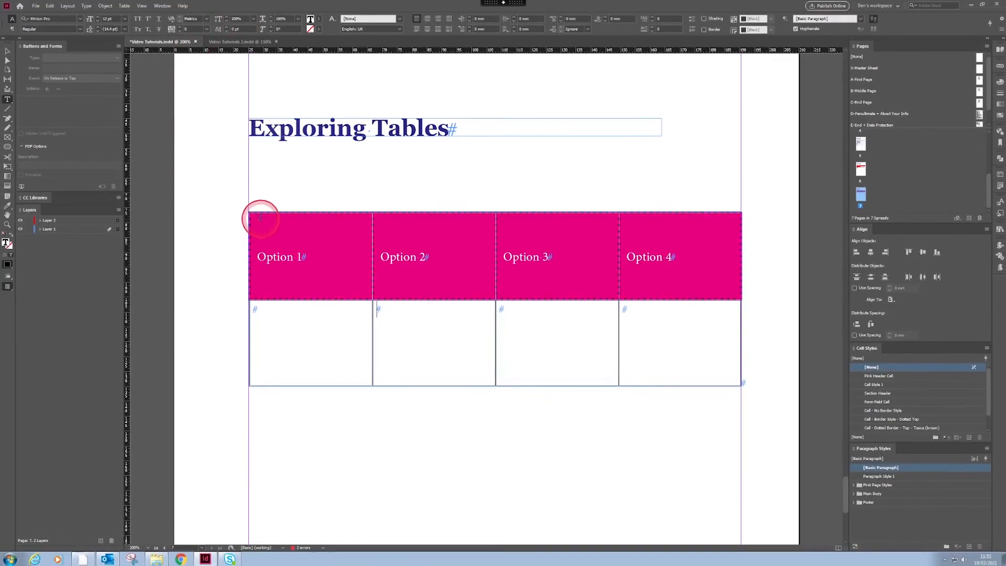
- Set the table's Number of Rows to 4, deselect it, and zoom in to 200% on the table
click(248, 213)
click(242, 309)
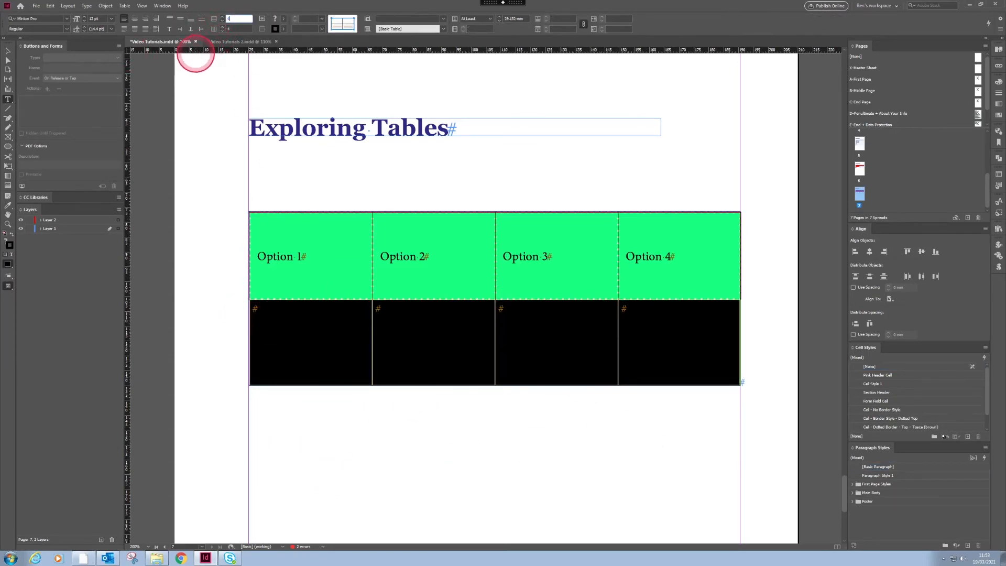
key(Return)
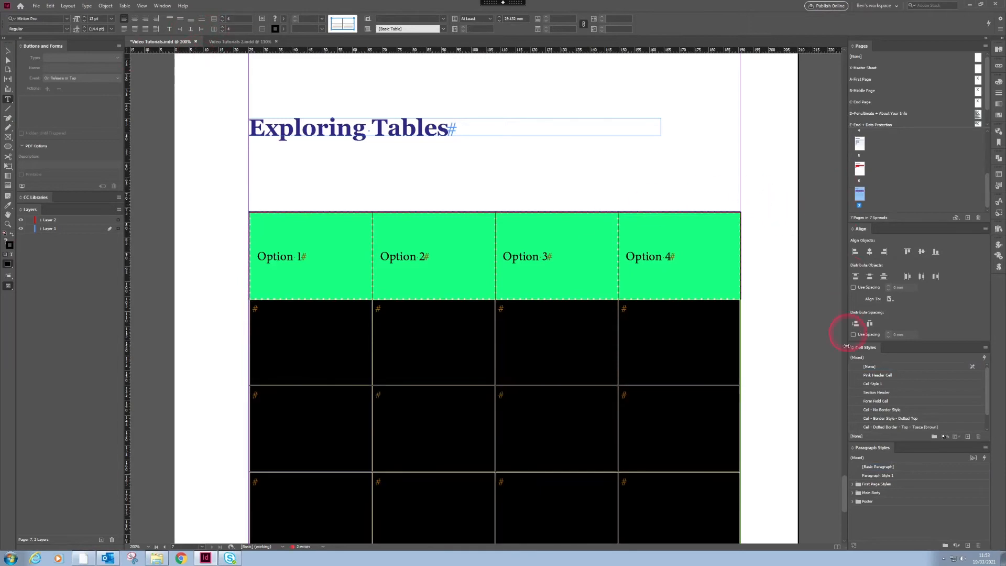
scroll(844, 487, down, 5)
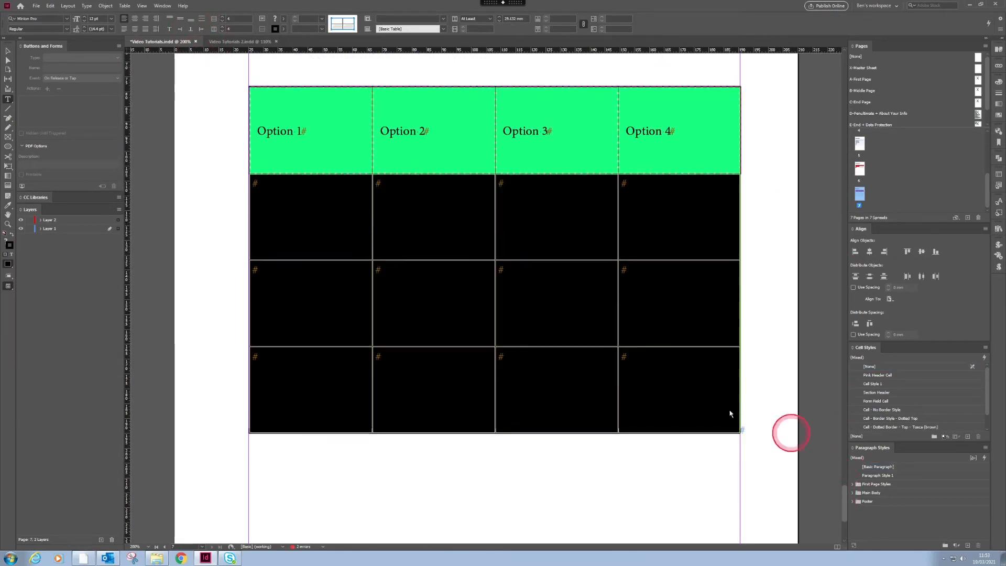
click(9, 49)
click(420, 490)
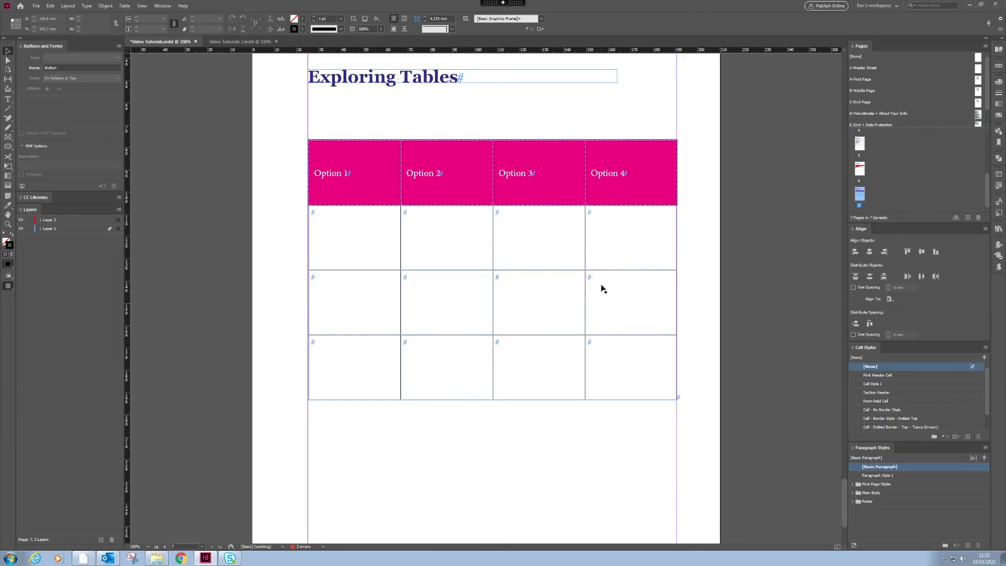
key(ctrl+=)
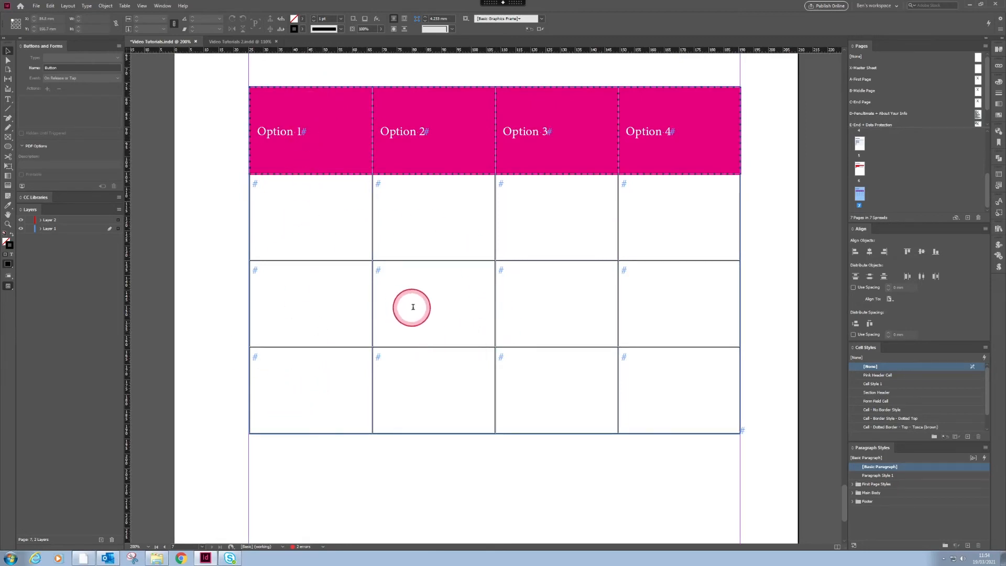
key(t)
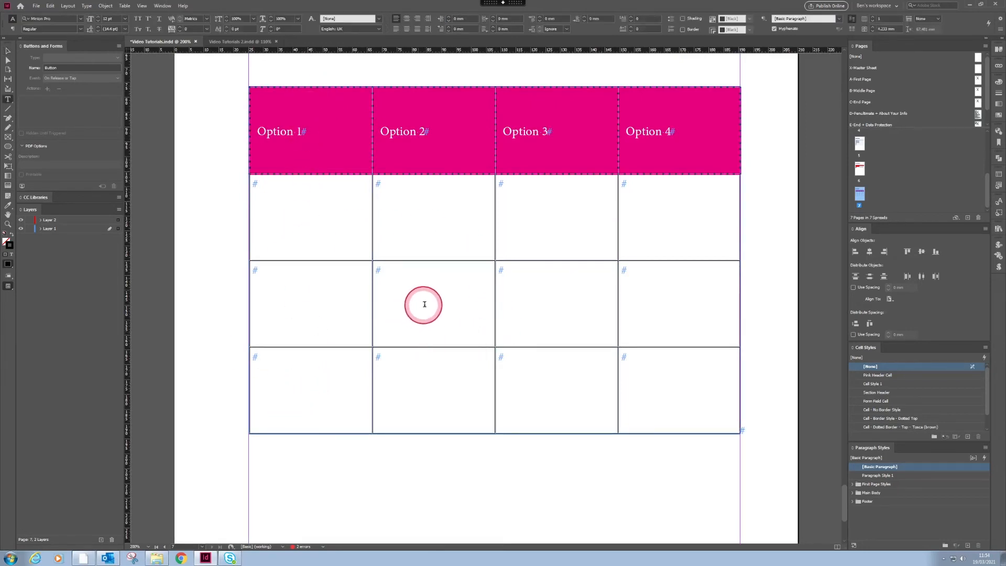
click(250, 88)
click(286, 90)
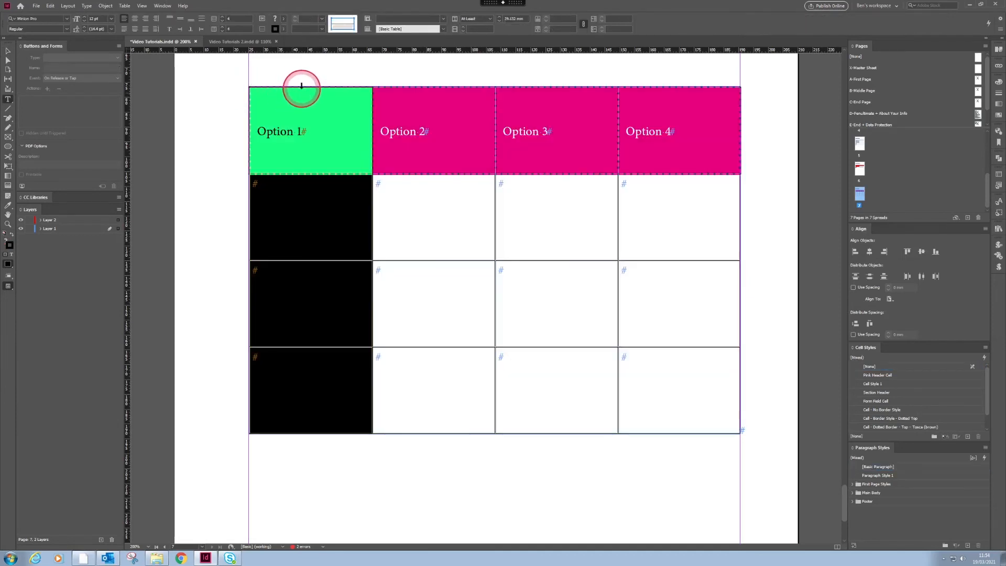
right_click(316, 154)
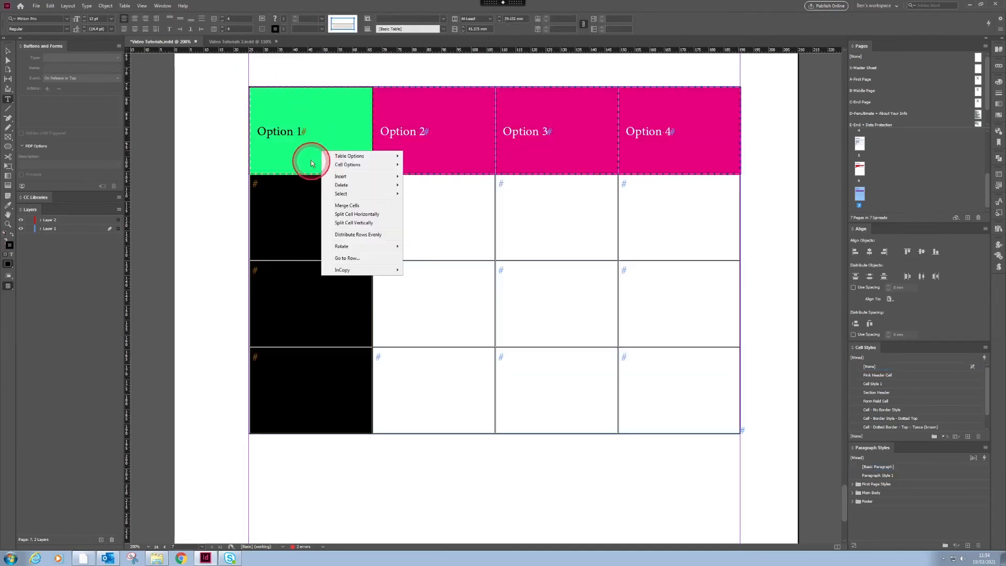
click(354, 222)
click(341, 233)
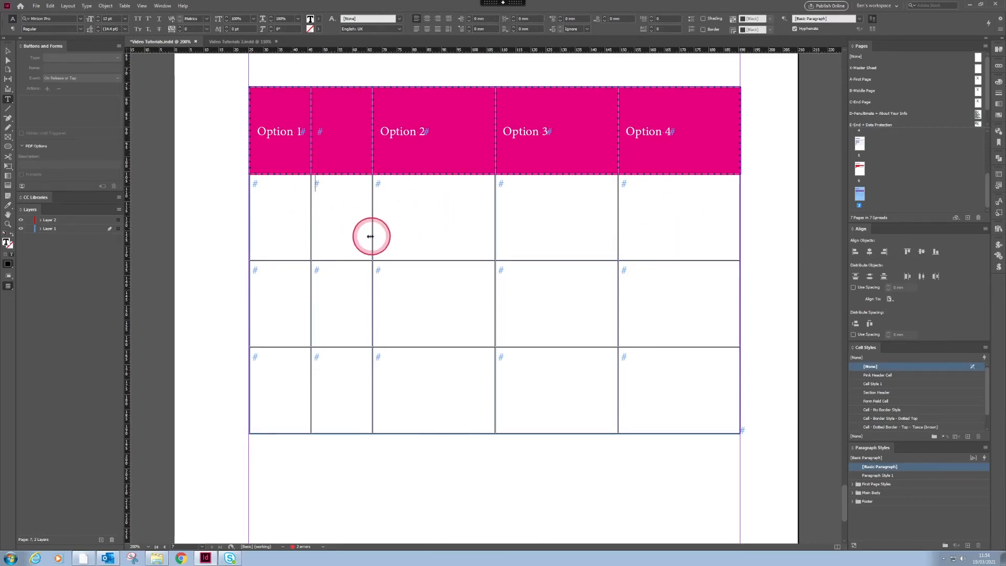
- Drag the column borders around Option 2 to resize them, then undo the width change
click(357, 197)
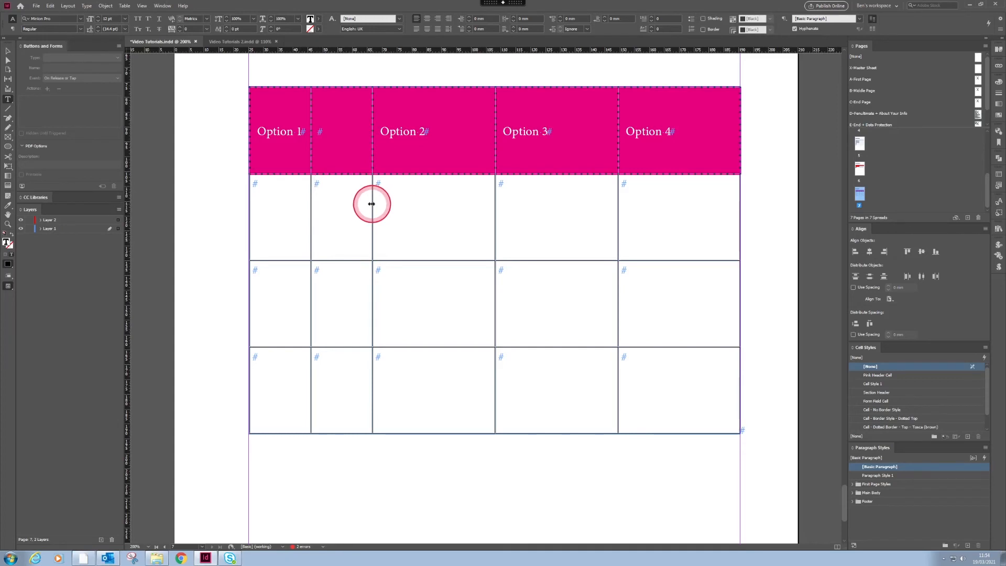
drag(376, 203, 429, 197)
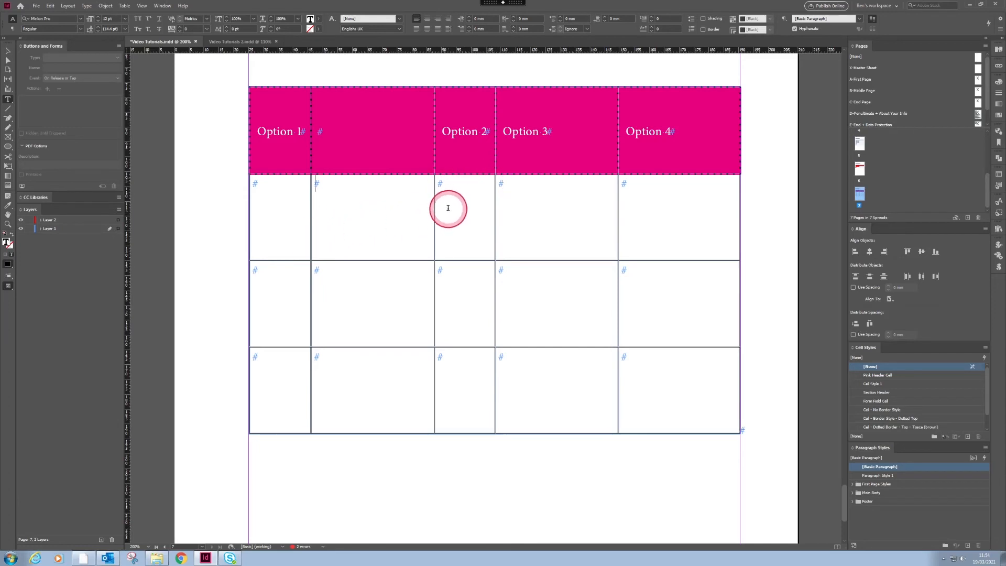
drag(435, 200, 373, 222)
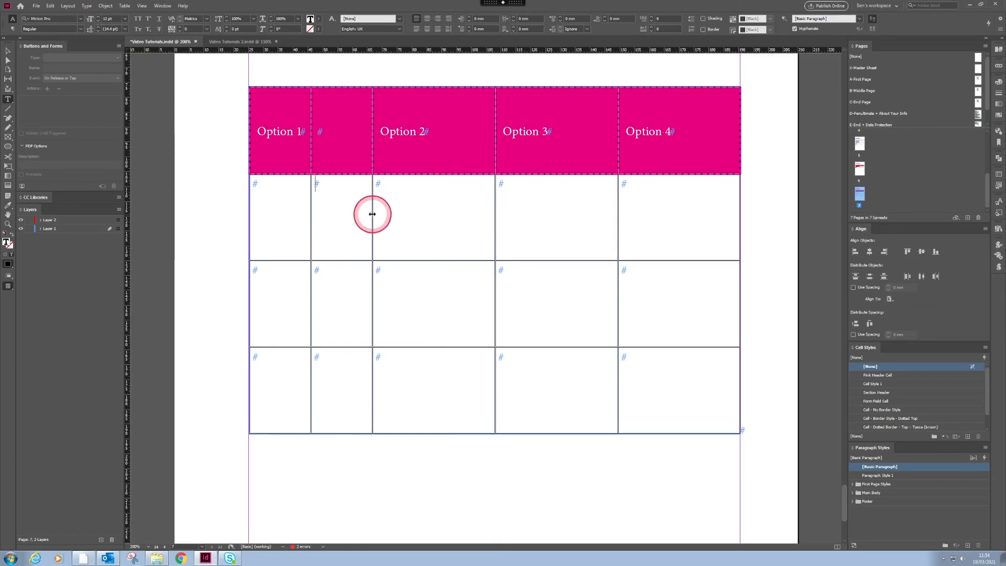
drag(372, 213, 435, 212)
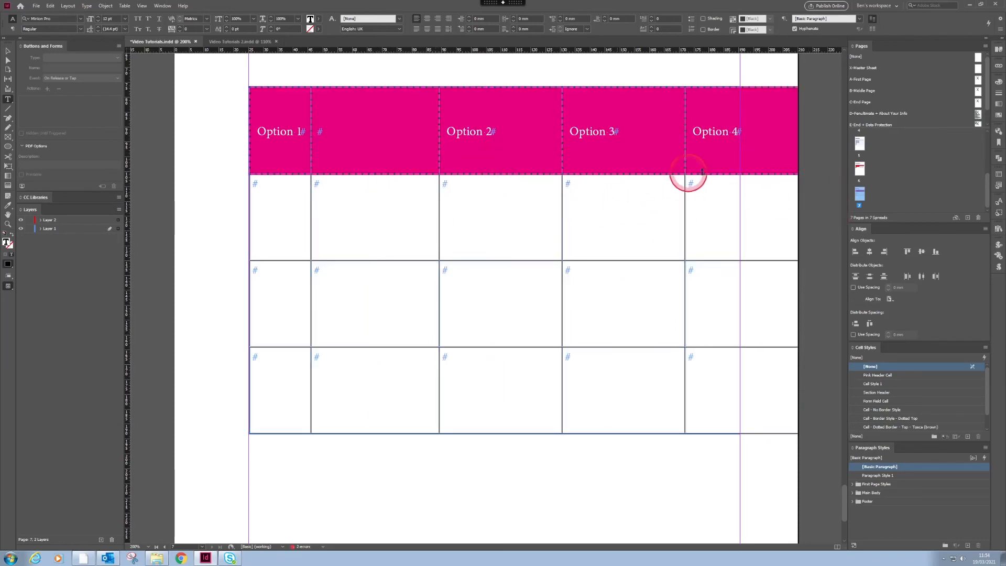
key(ctrl+z)
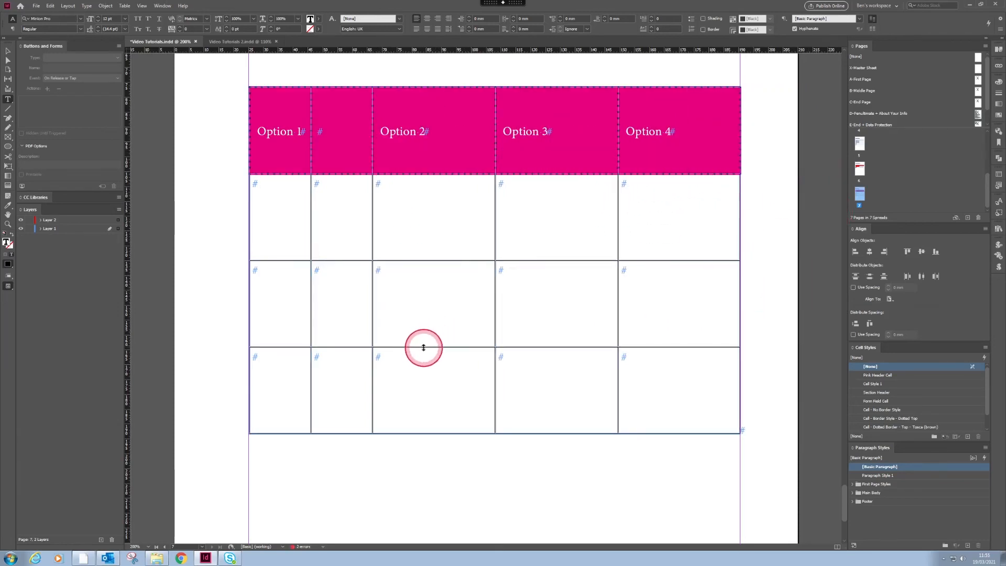
- Shorten the row under the header and widen the Option 1 column into its empty neighbour
drag(423, 347, 424, 300)
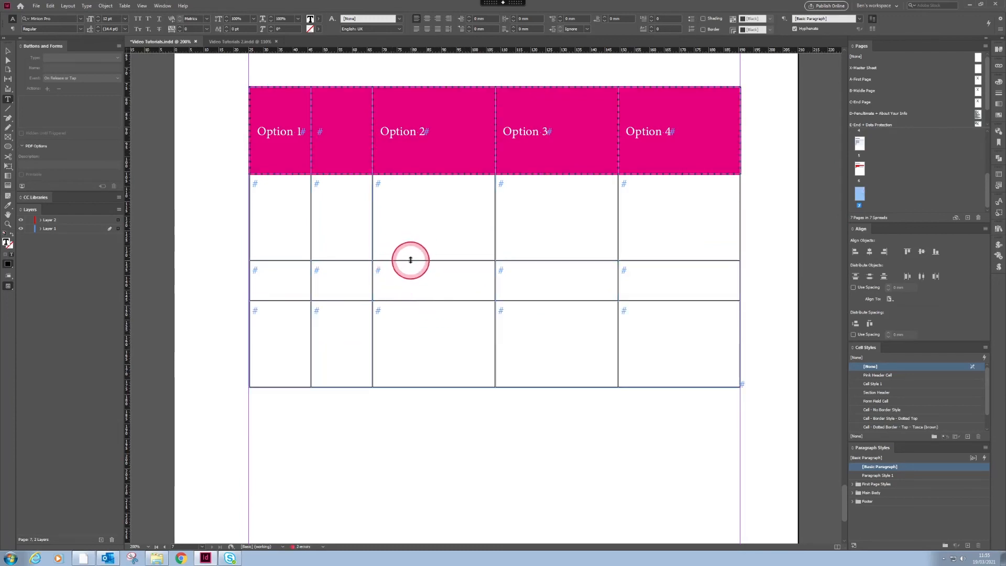
drag(410, 260, 414, 202)
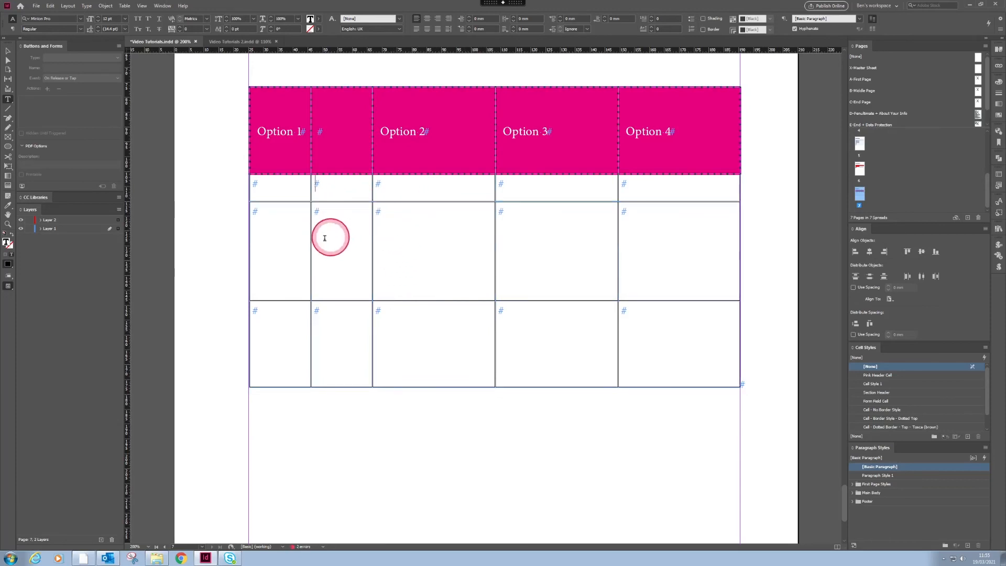
drag(312, 237, 330, 237)
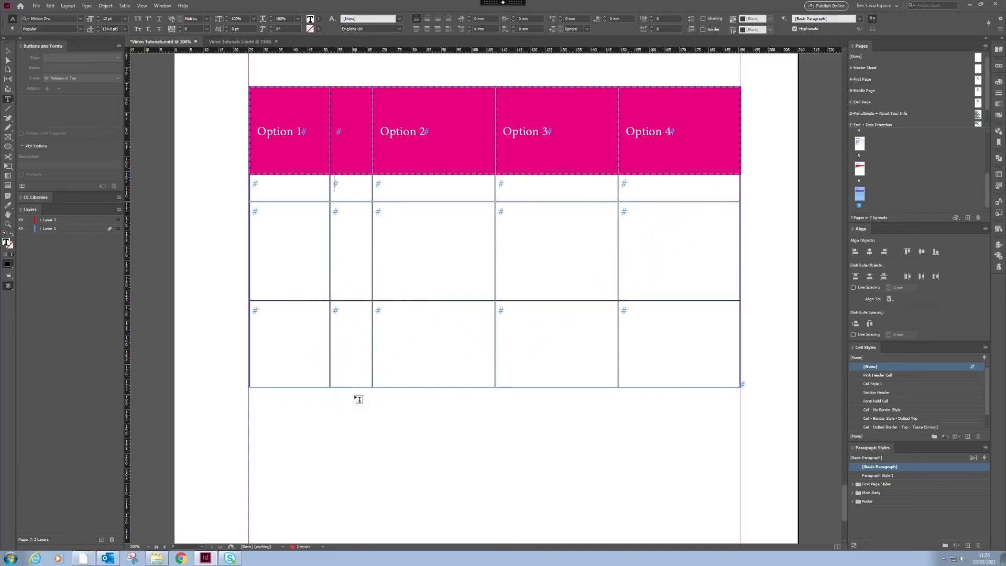
- Select all five header cells and set the header Row Height to 50 mm
drag(427, 133, 370, 156)
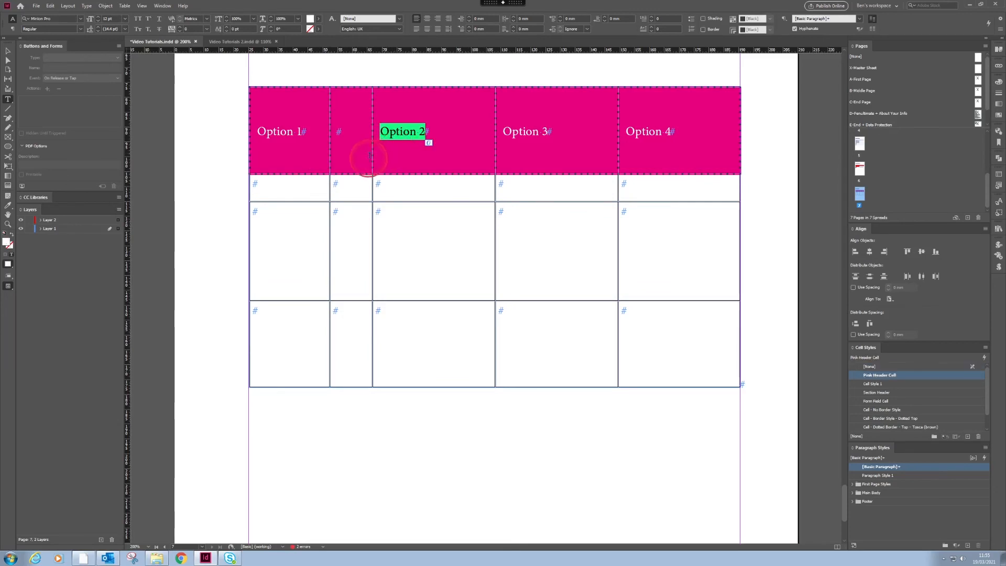
click(388, 122)
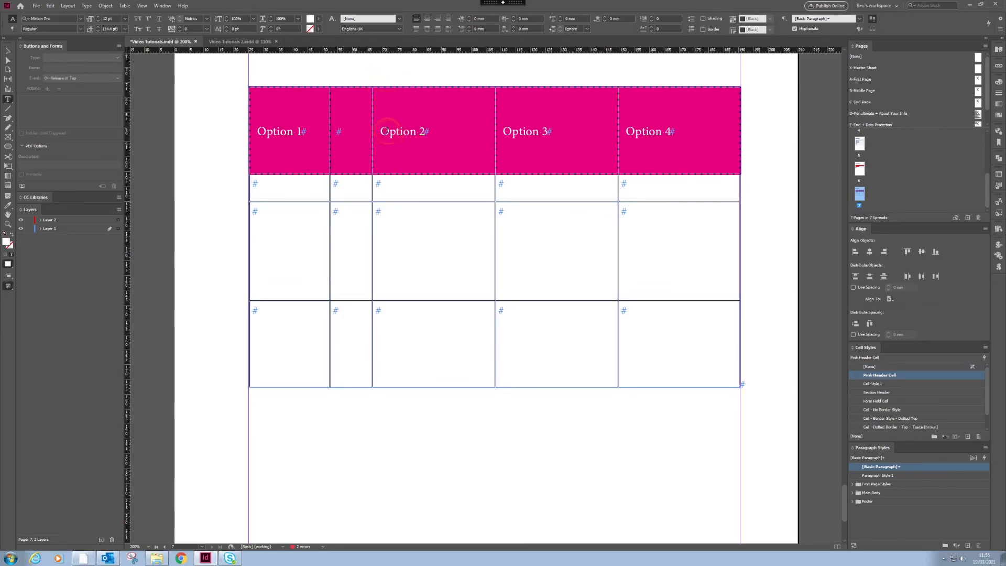
drag(427, 133, 372, 149)
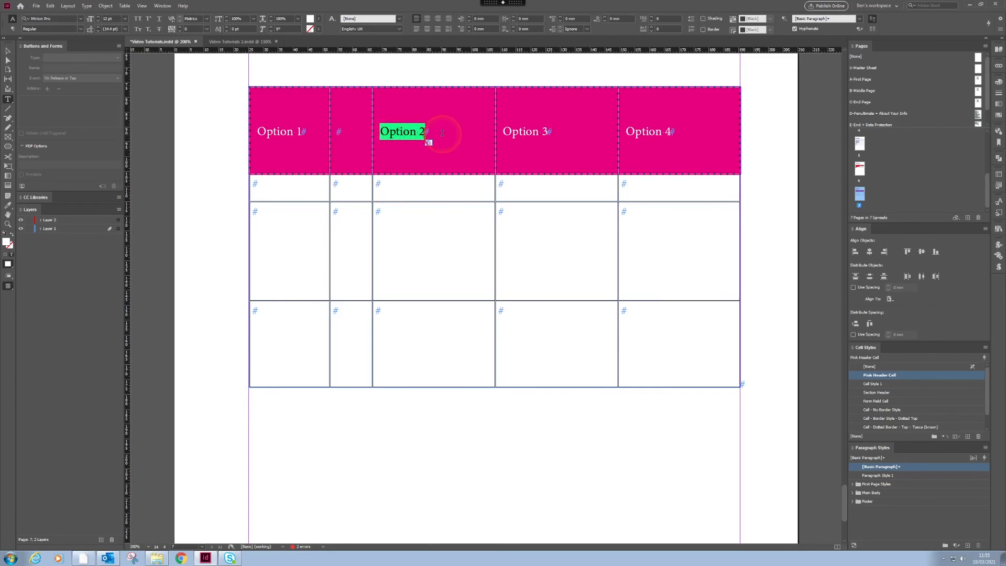
drag(258, 136, 666, 128)
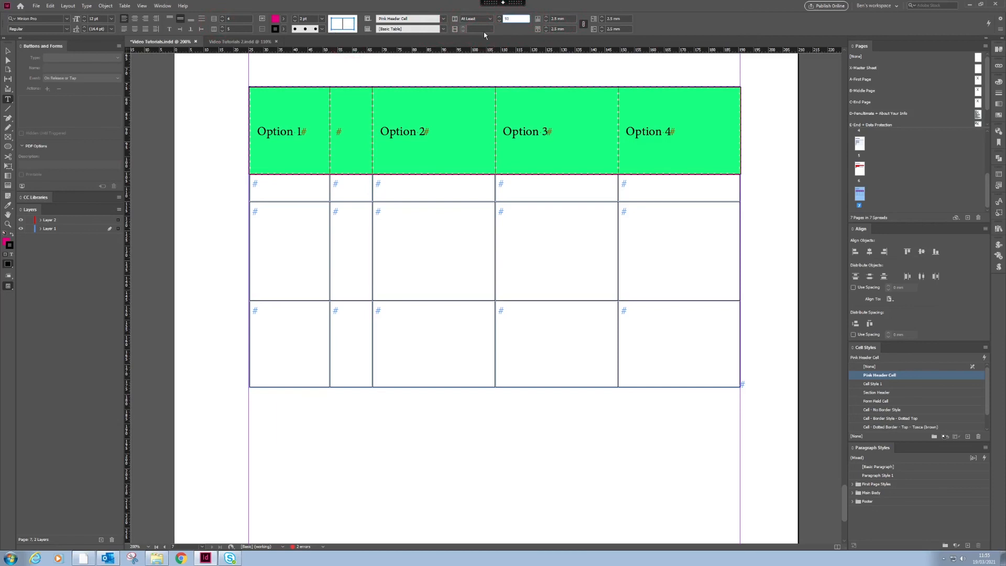
key(Return)
click(475, 165)
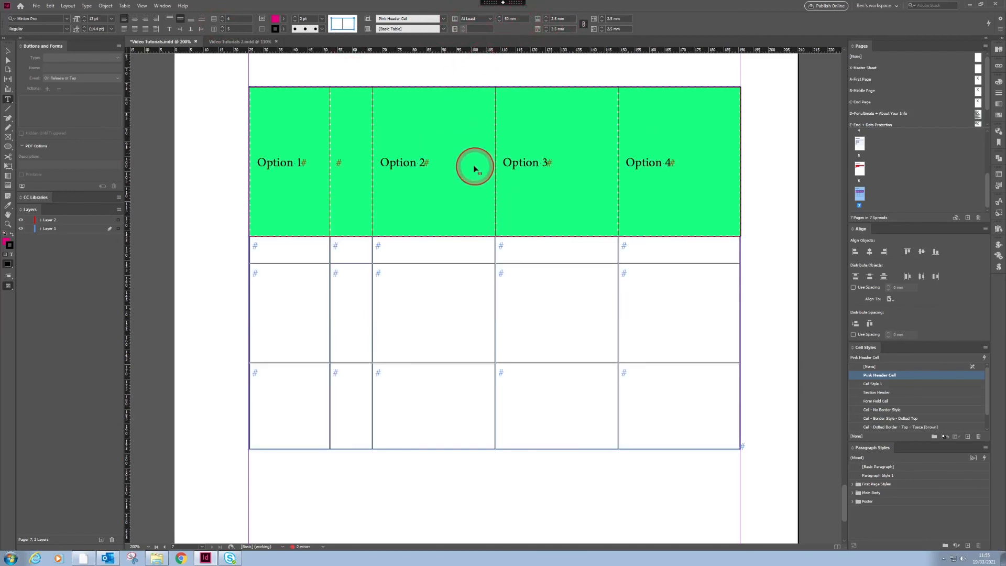
- Set the Option 2 column's Column Width to 30 mm
click(425, 84)
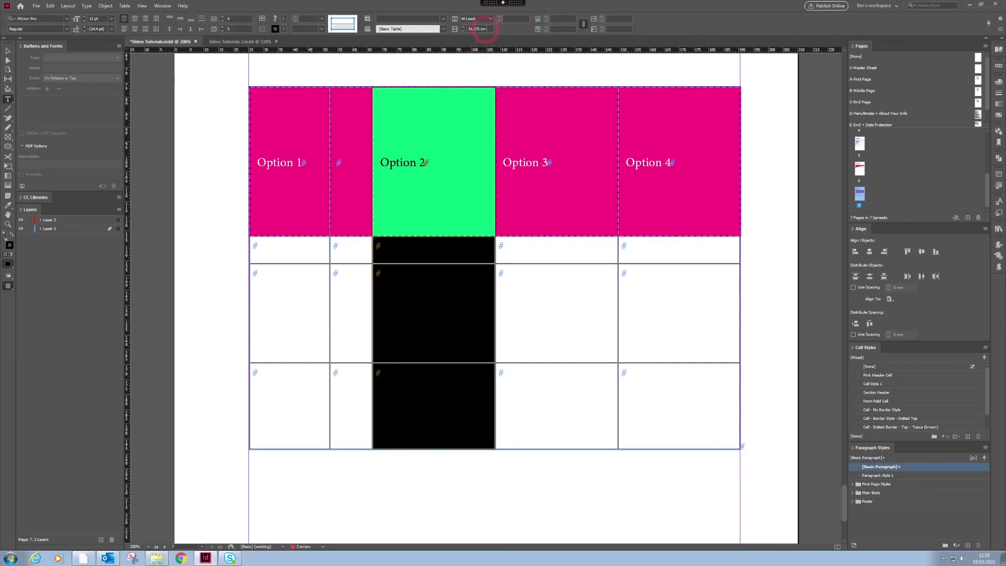
key(Return)
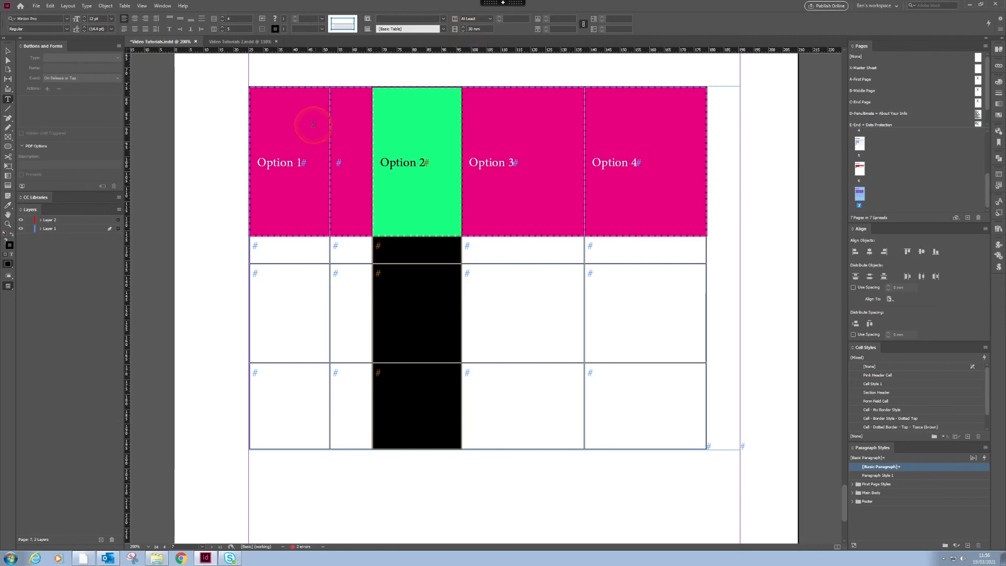
click(425, 277)
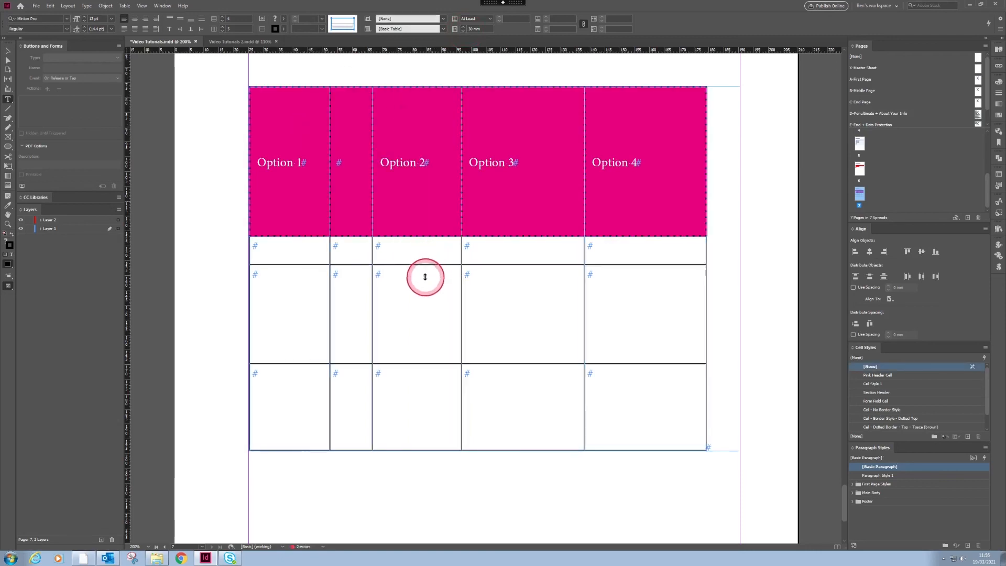
- Select the third-row Option 2 cell and create Cell Style 2 from it in the Cell Styles panel
key(Escape)
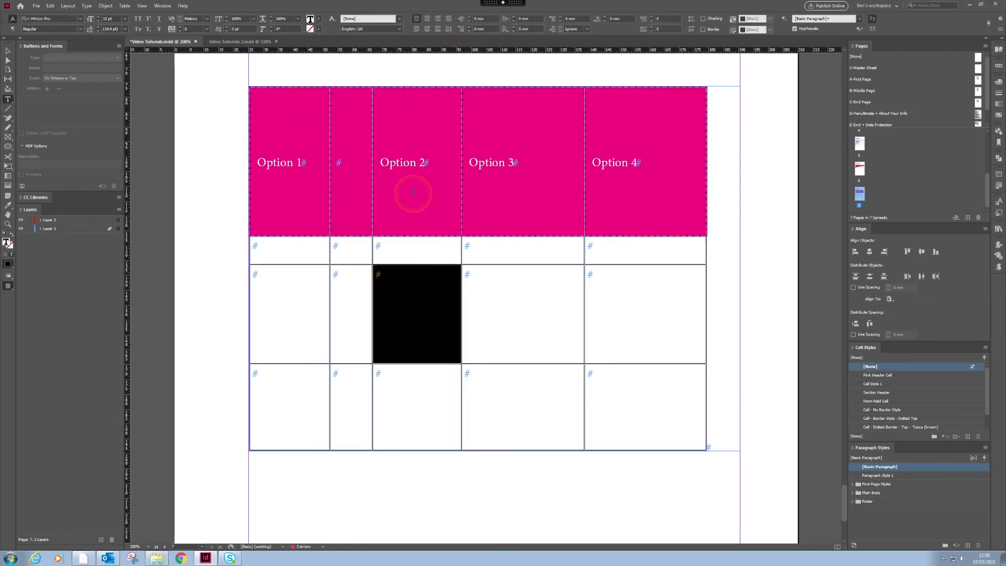
click(413, 192)
click(384, 288)
key(Escape)
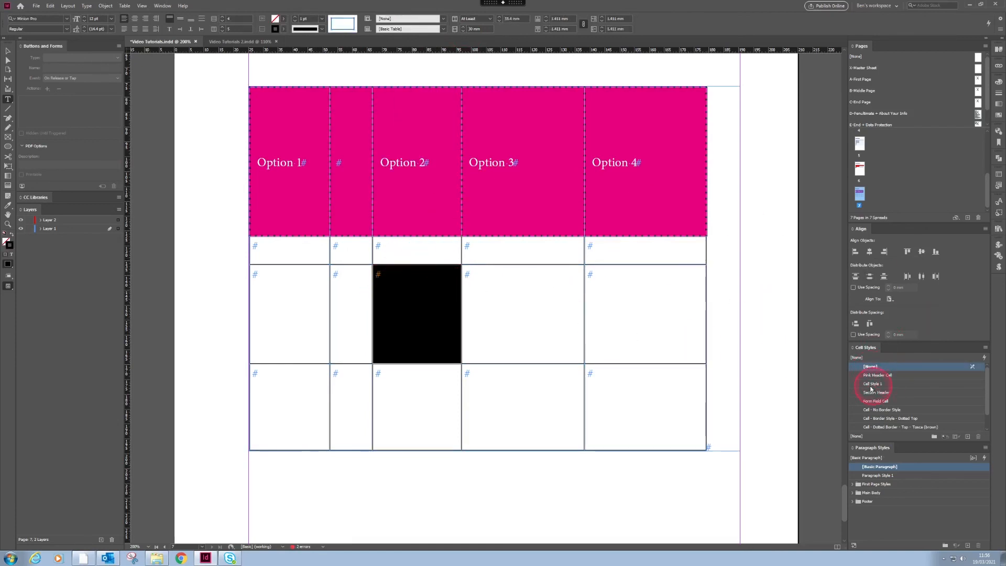
click(968, 436)
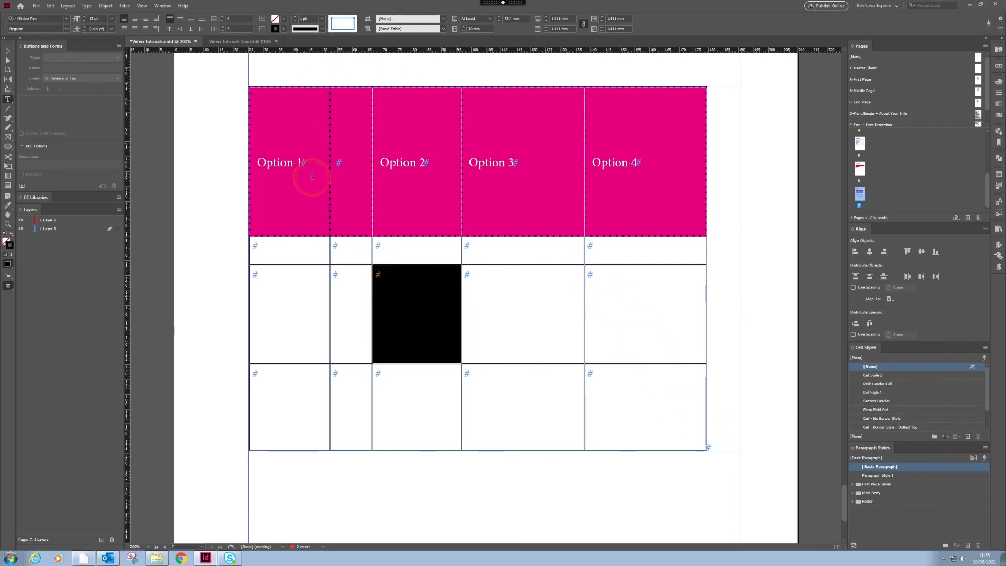
- Select the header row cells, then switch to object selection and deselect everything
drag(263, 148, 635, 231)
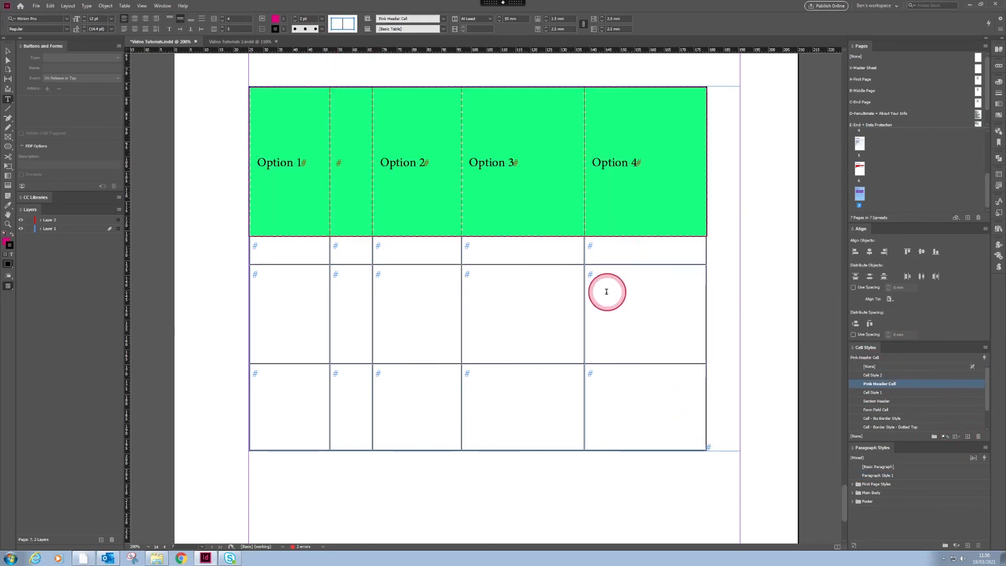
click(13, 61)
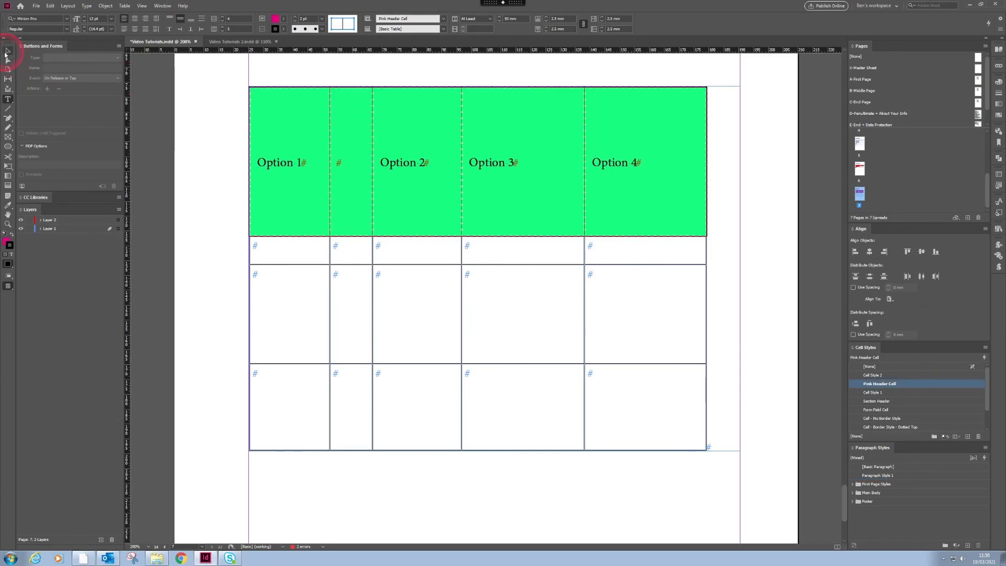
click(209, 229)
click(553, 146)
click(353, 56)
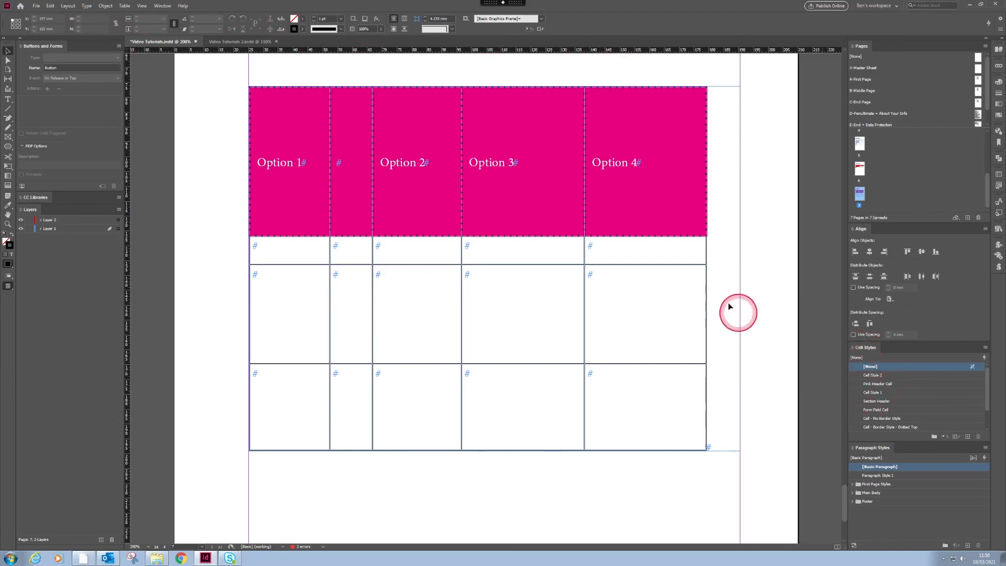
scroll(845, 492, up, 2)
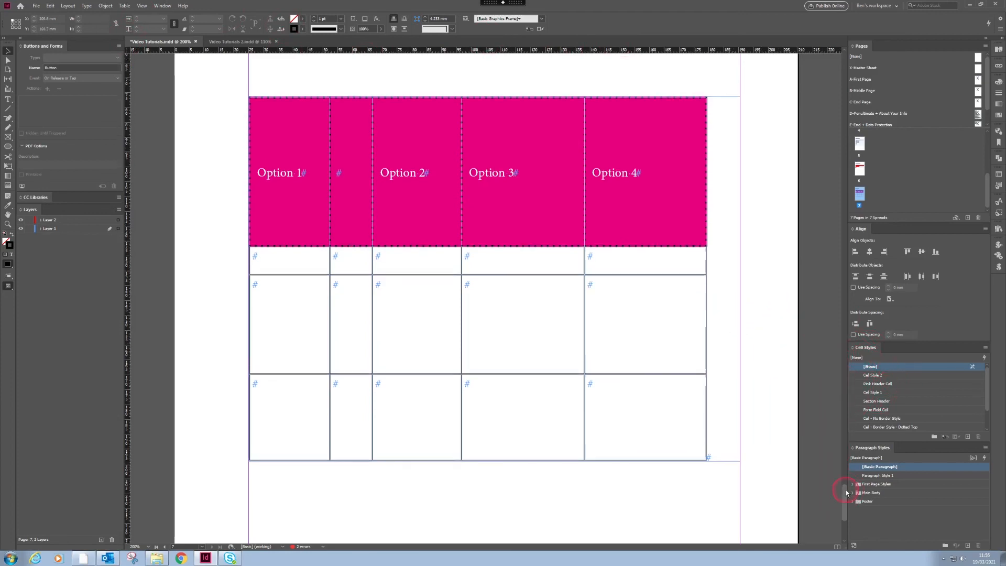